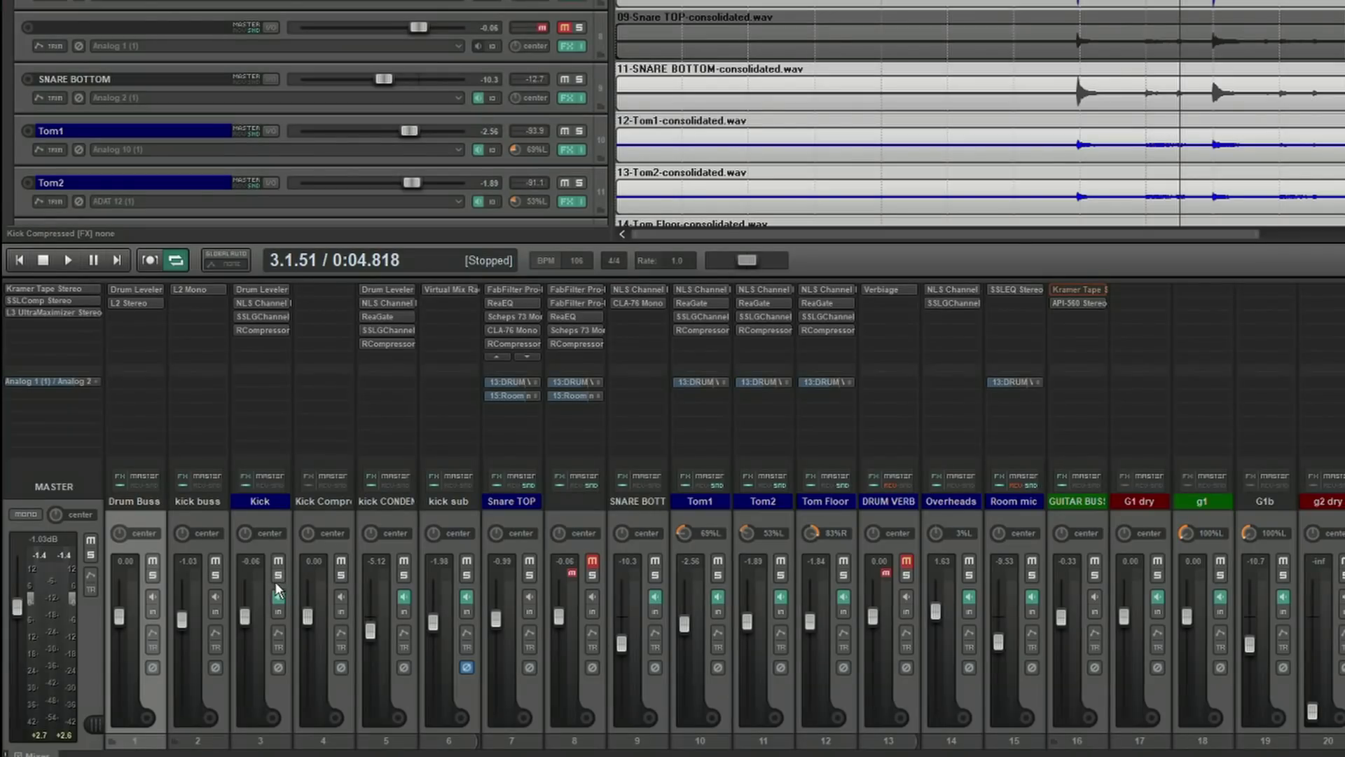
# - Solo the kick buss during playback and inspect the settings of its L2 UltraMaximizer
pyautogui.press('space')
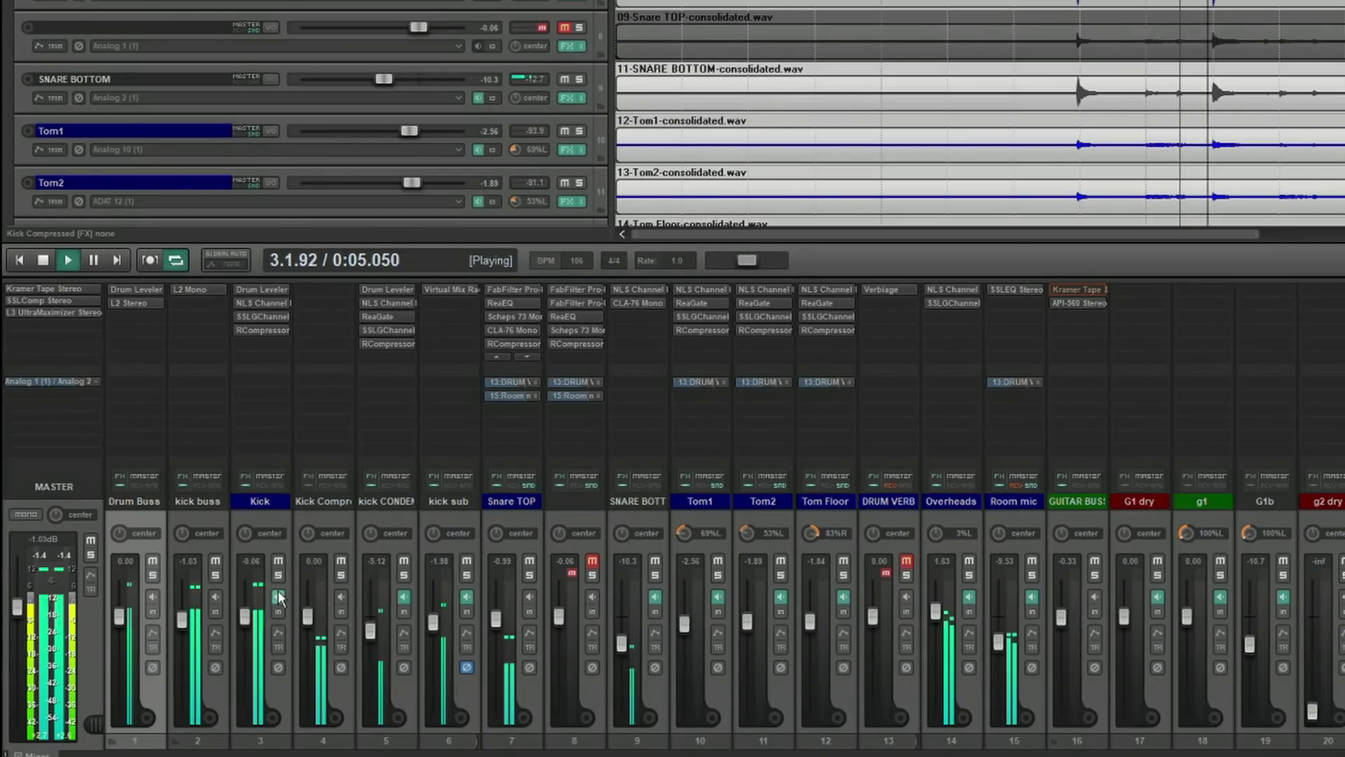
pyautogui.click(215, 575)
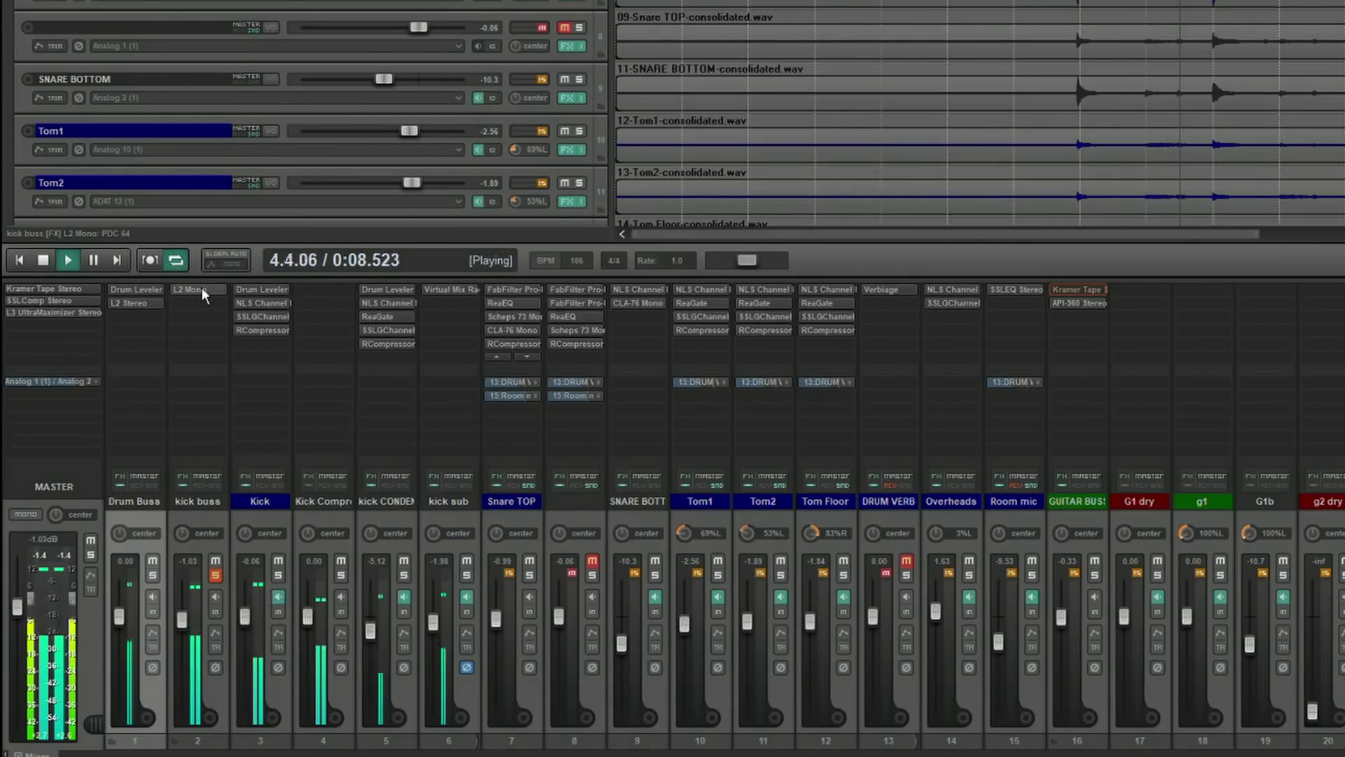
pyautogui.click(201, 288)
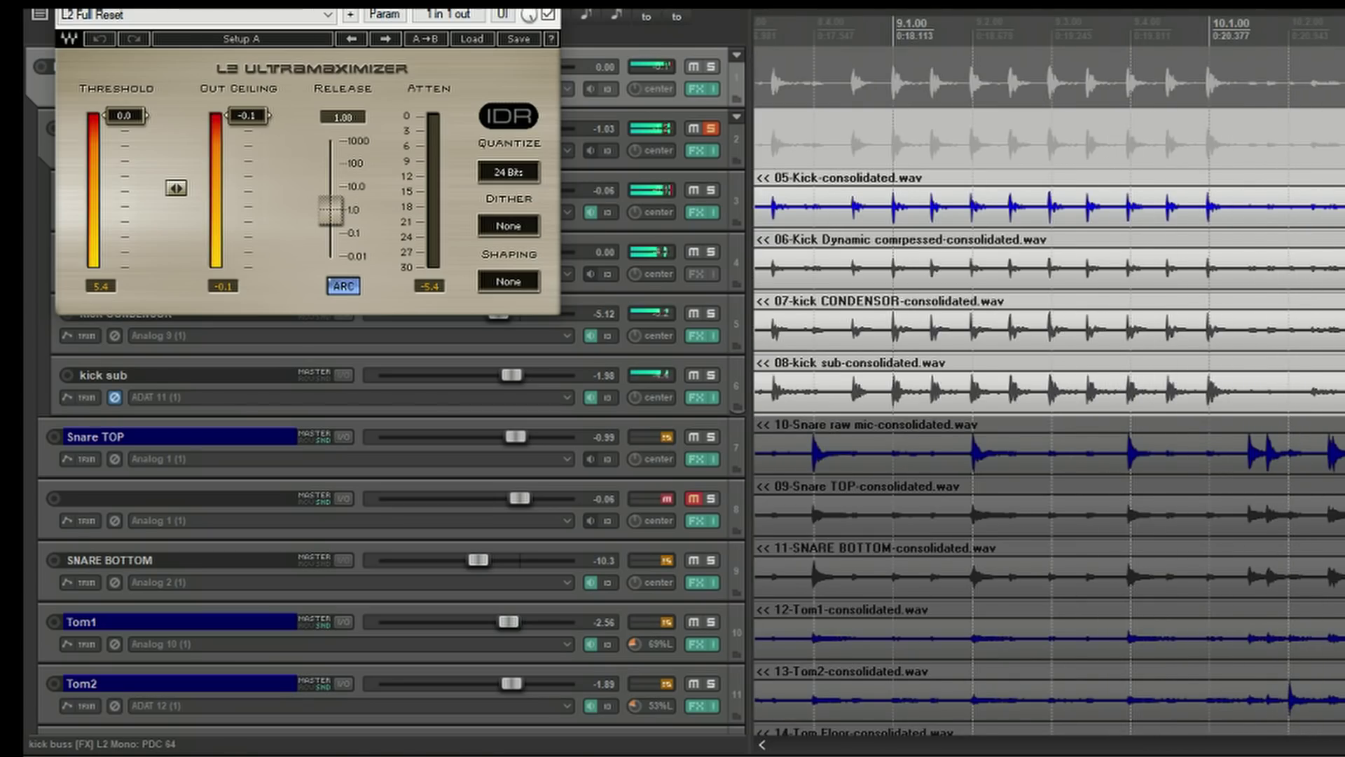
pyautogui.press('Escape')
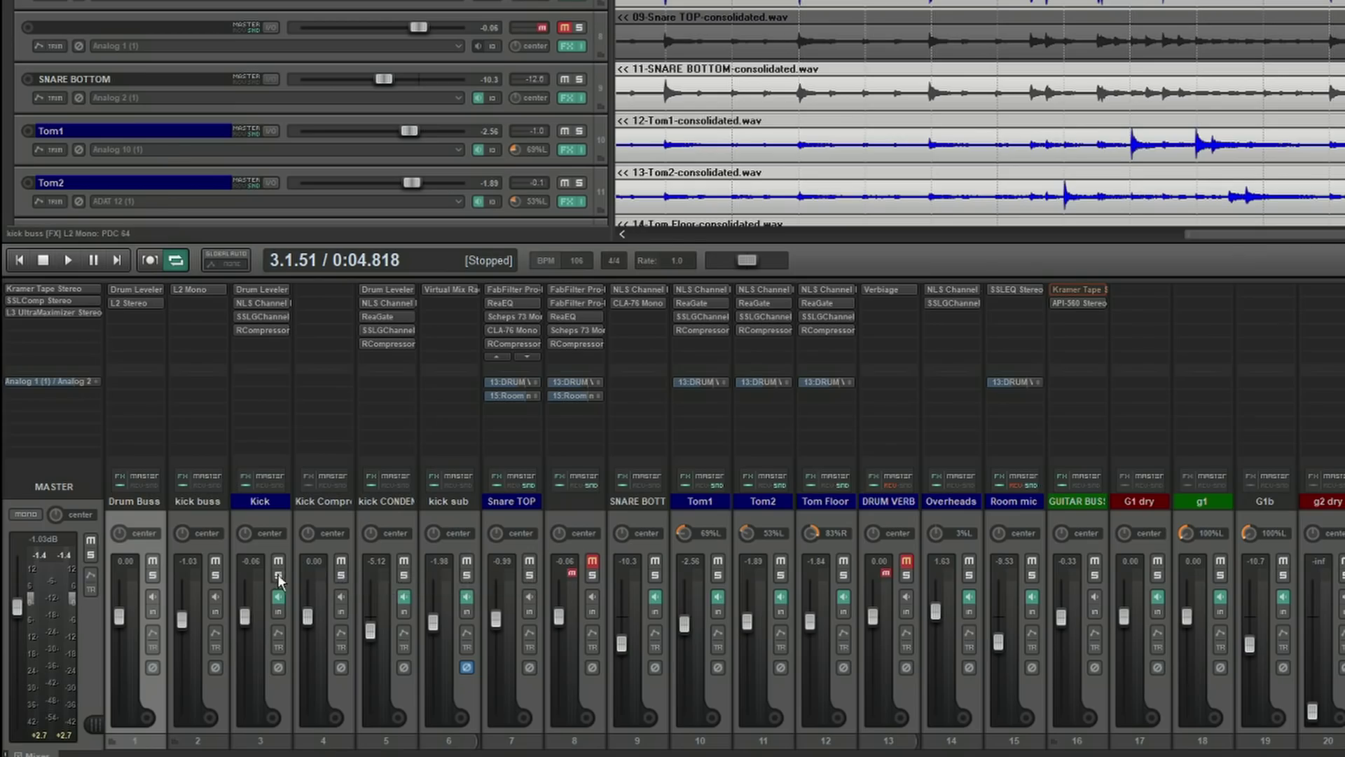
# - Play the soloed Kick track and examine its NLS Channel and Drum Leveler settings, including the compression amount
pyautogui.press('space')
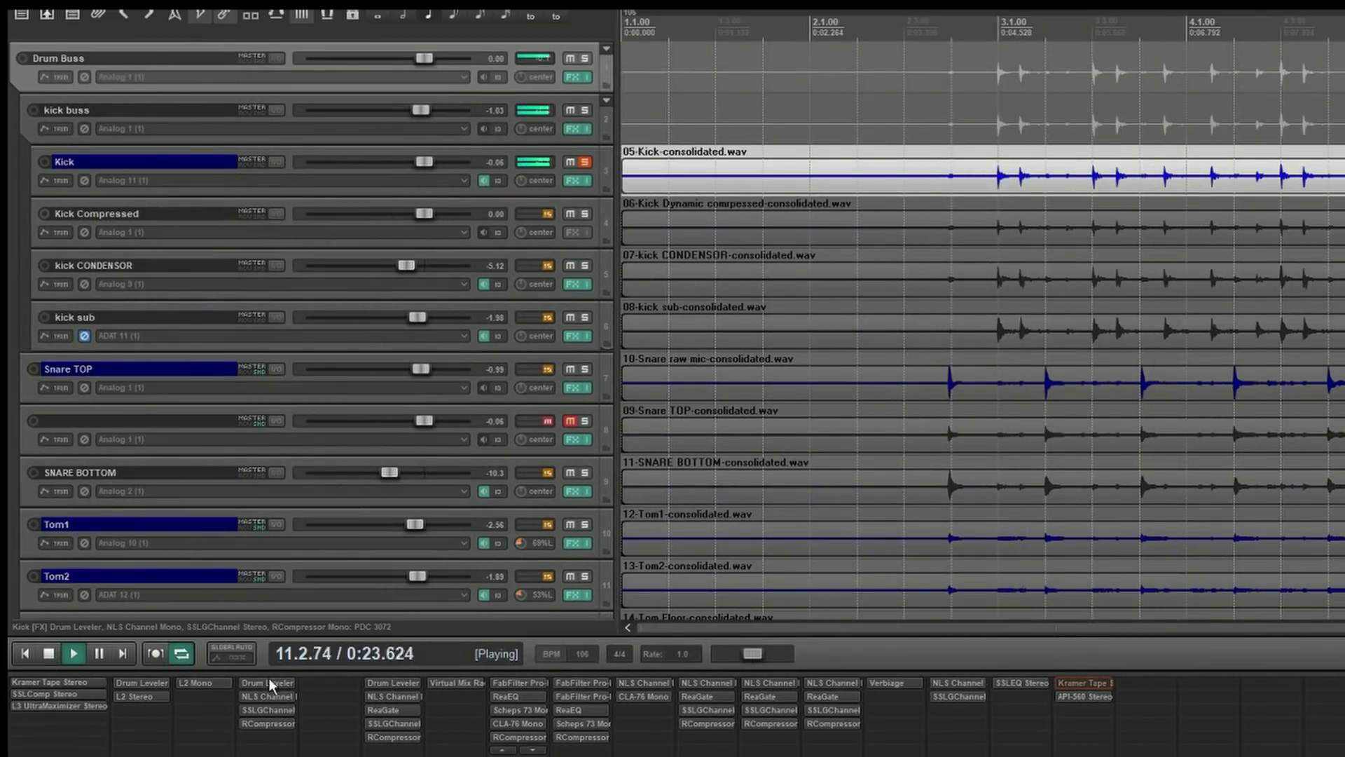
pyautogui.click(274, 696)
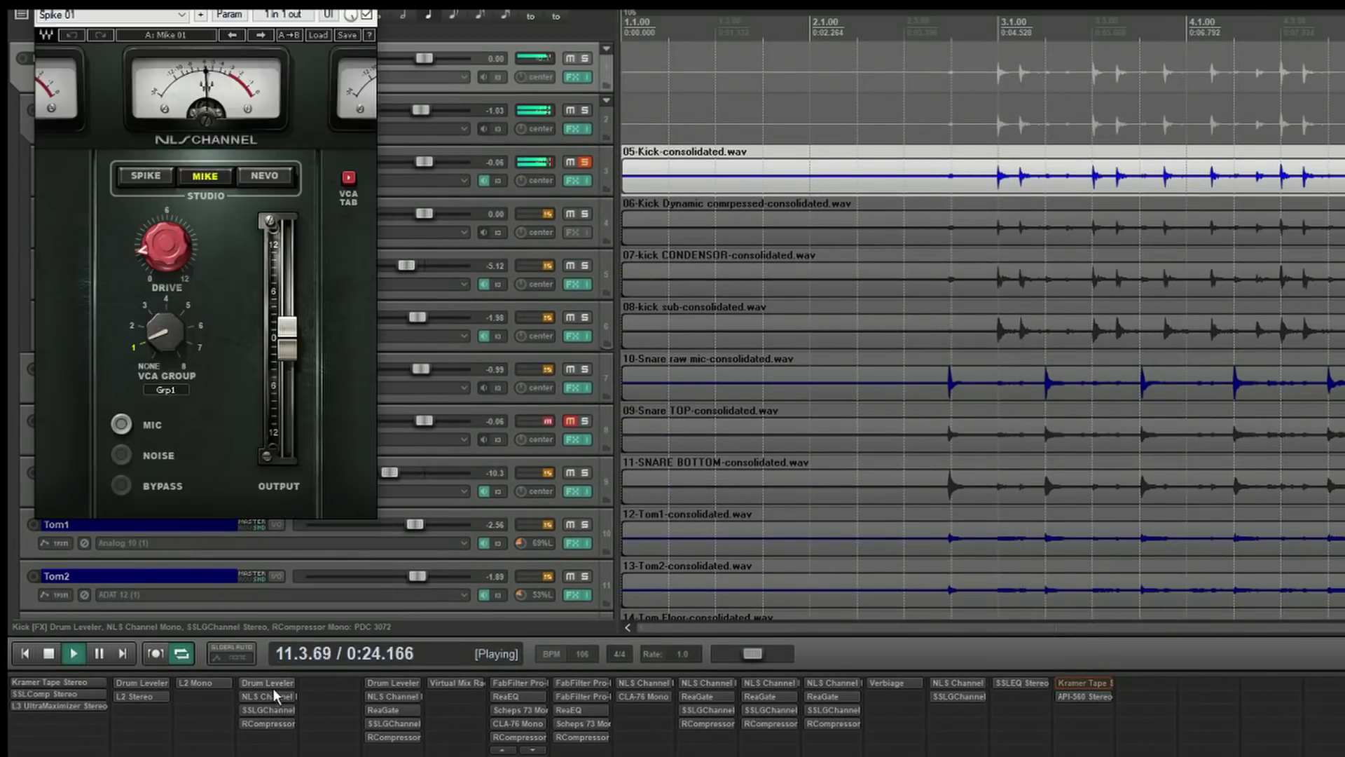
pyautogui.click(268, 683)
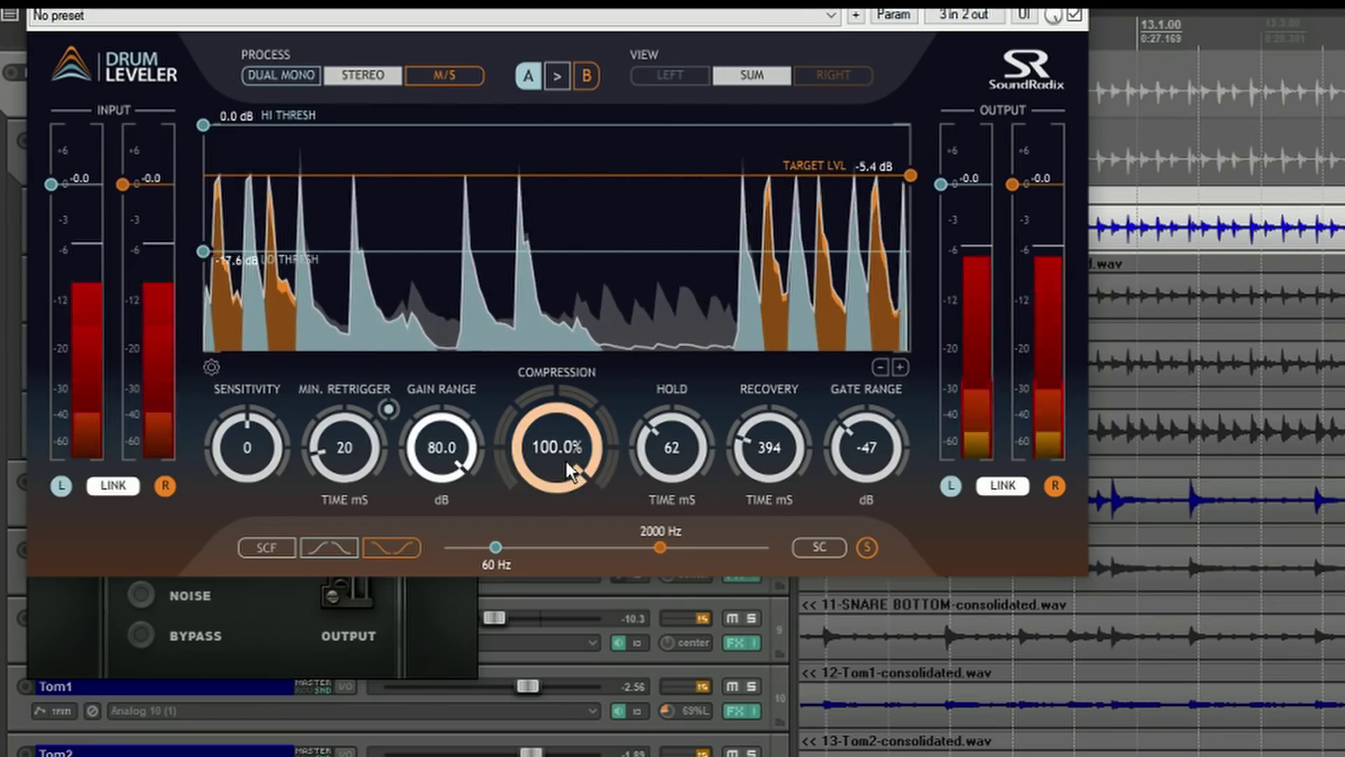
pyautogui.moveTo(556, 452); pyautogui.dragTo(574, 497)
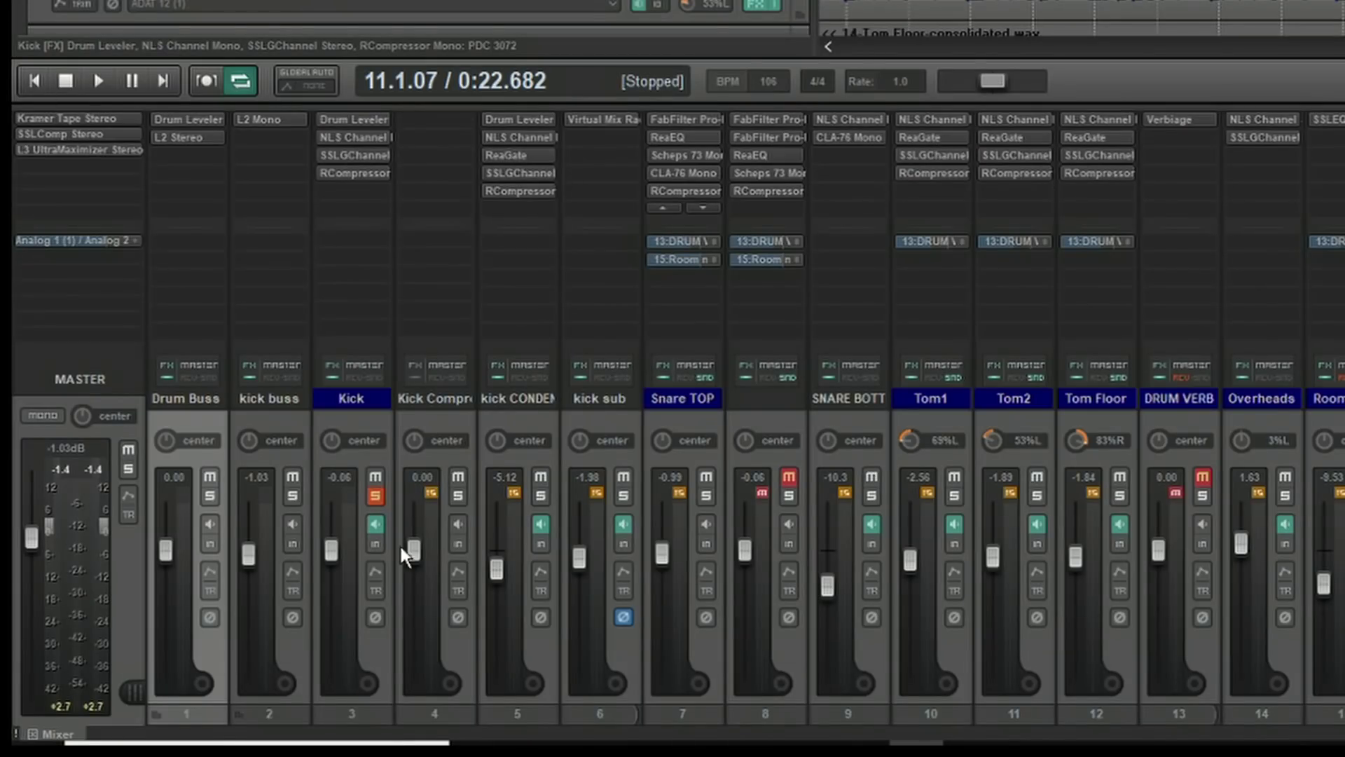
# - Solo the kick CONDENSOR track and compare its playback with the effects chain enabled and bypassed
pyautogui.click(541, 495)
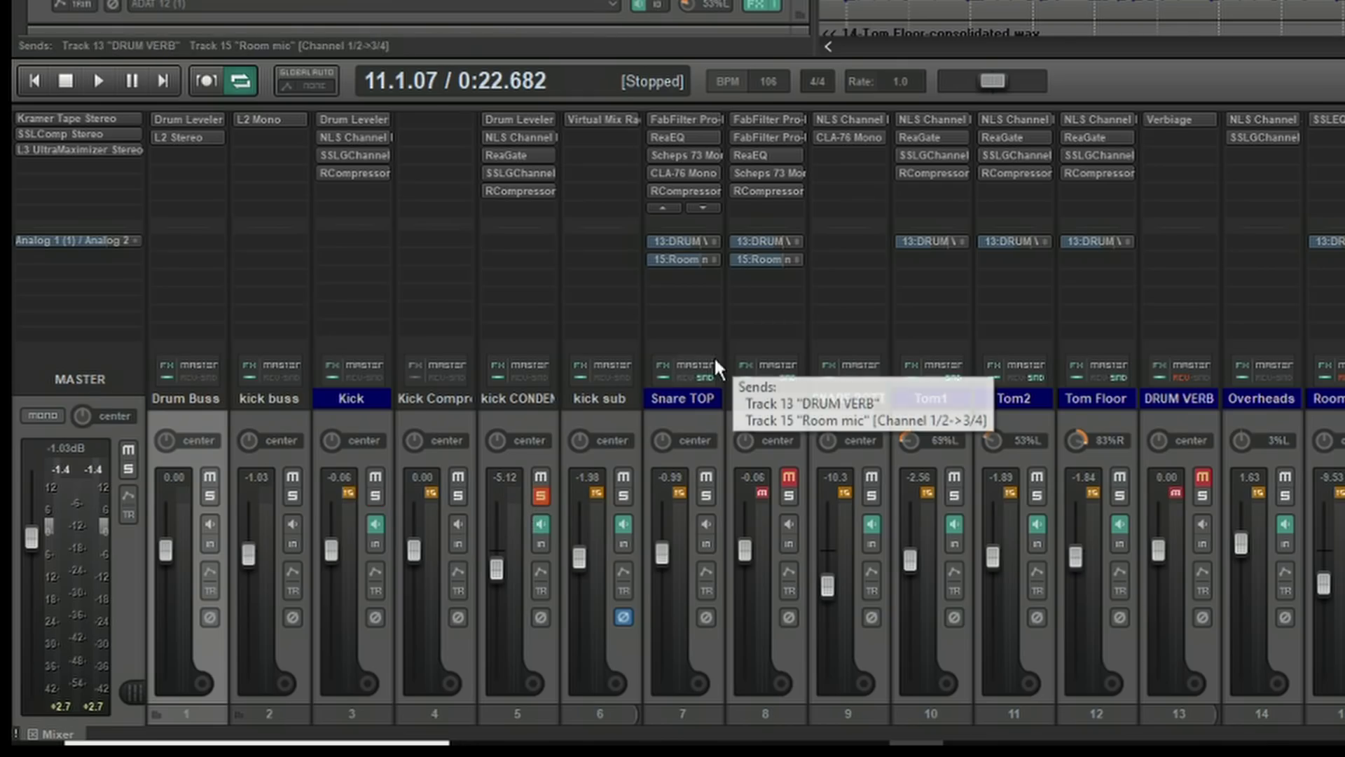
pyautogui.press('space')
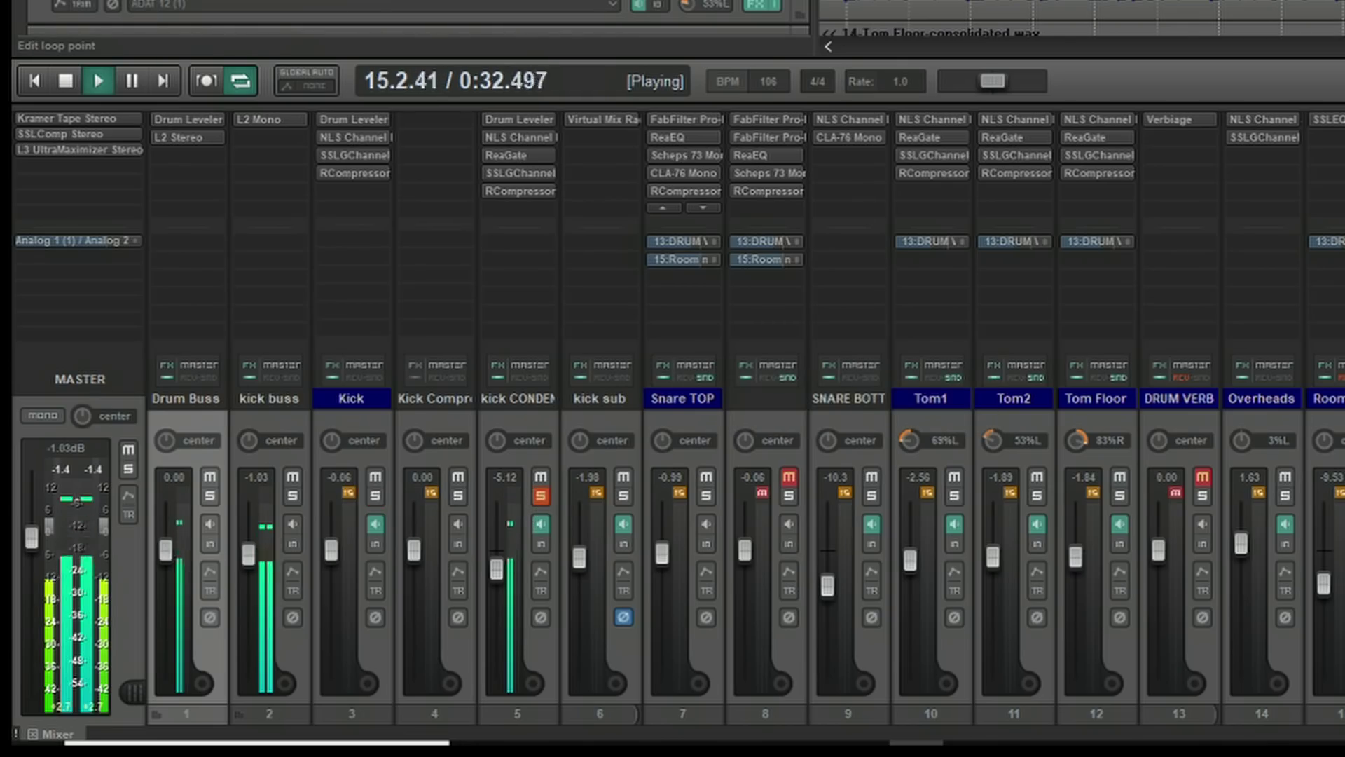
pyautogui.press('space')
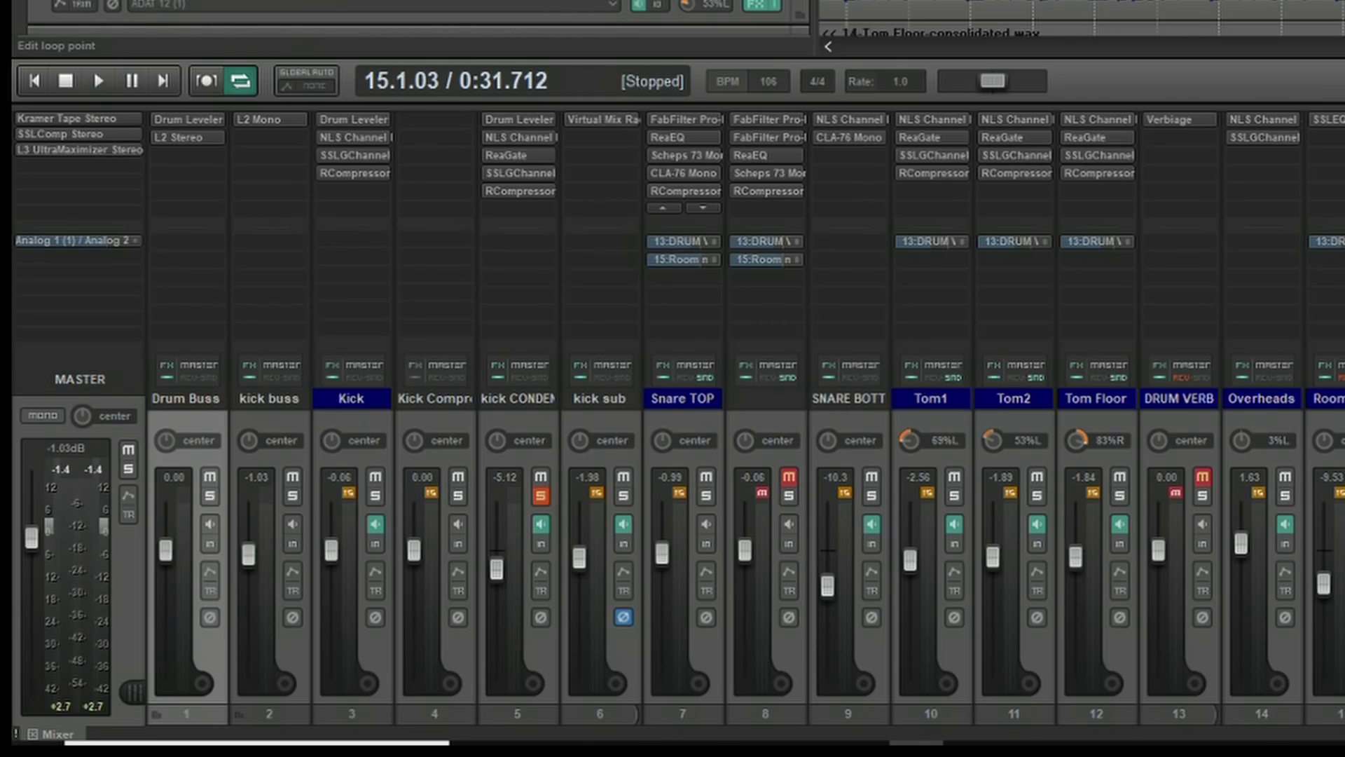
pyautogui.click(501, 373)
pyautogui.press('space')
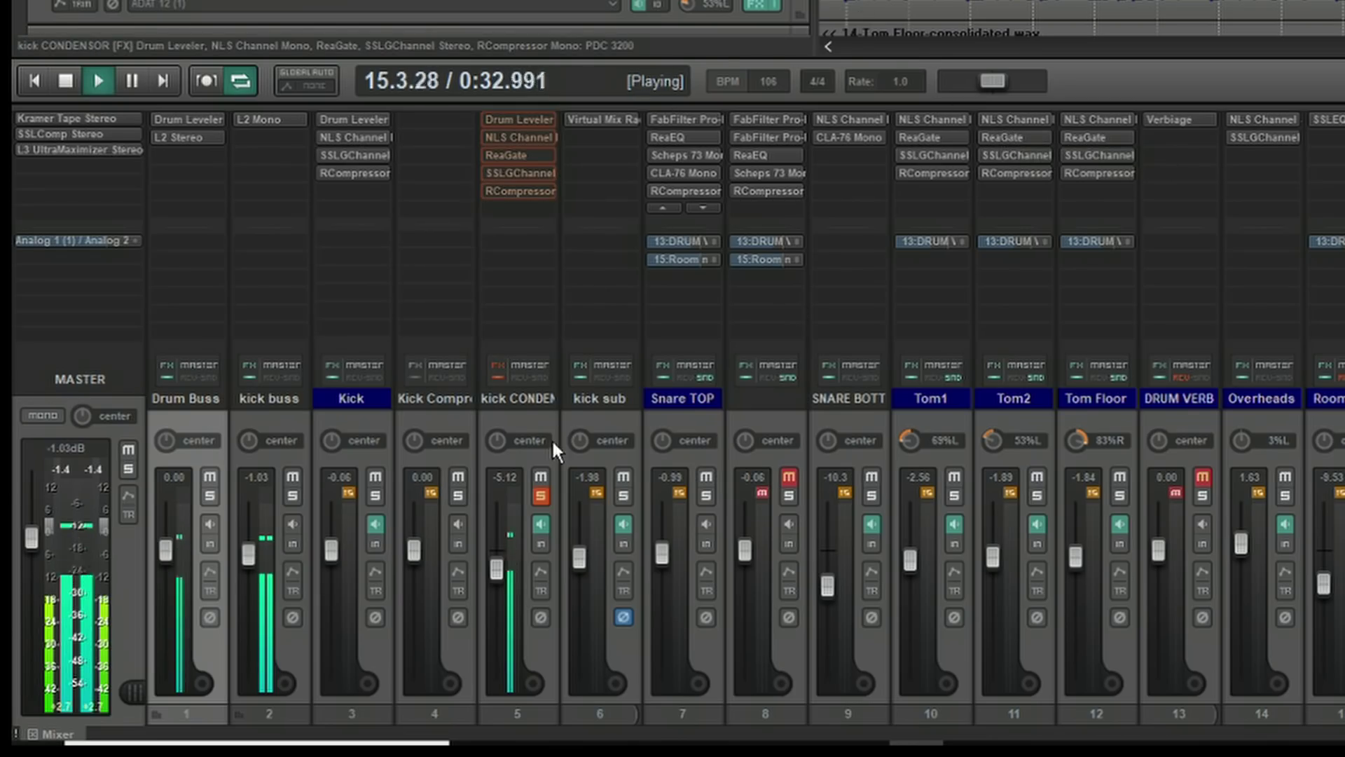
pyautogui.click(496, 375)
# - Solo the Kick track together with kick CONDENSOR and set the kick CONDENSOR volume to -5.48 dB during playback
pyautogui.click(376, 495)
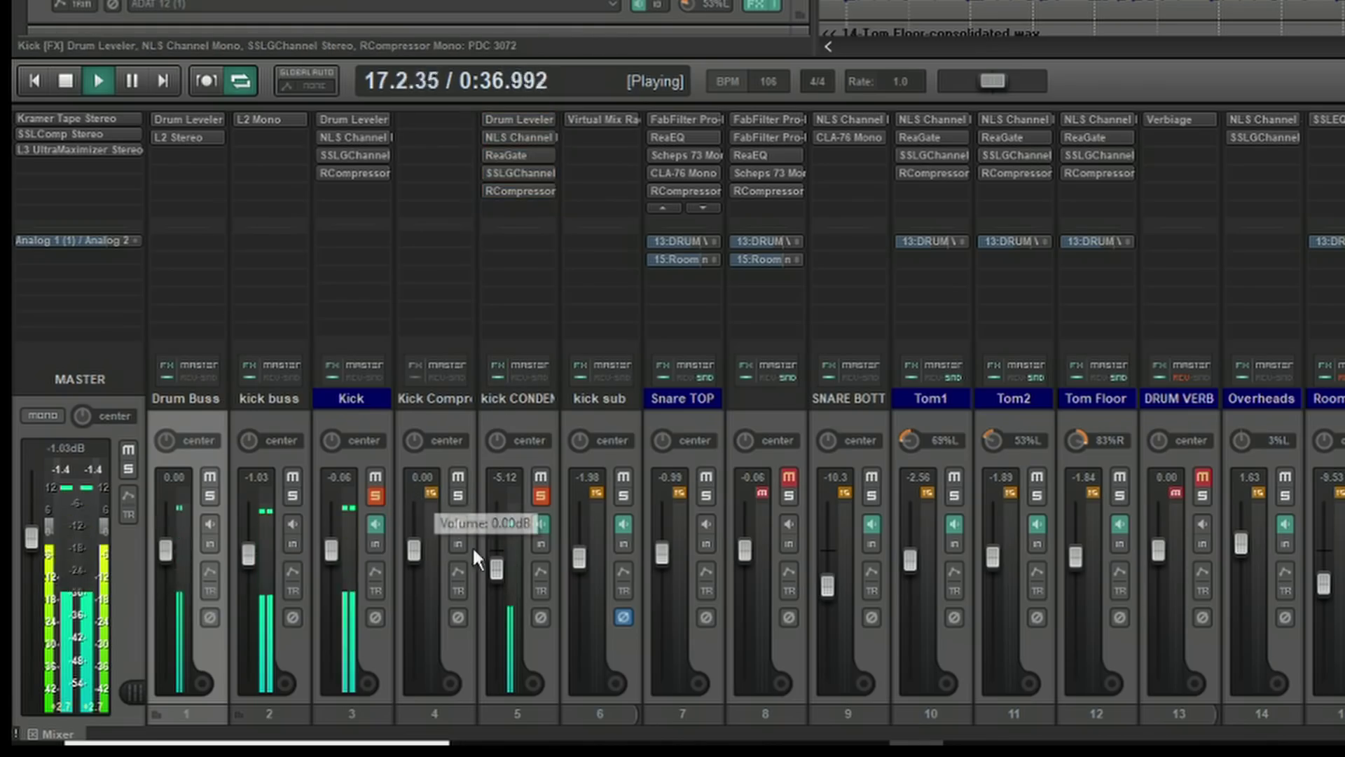
pyautogui.press('space')
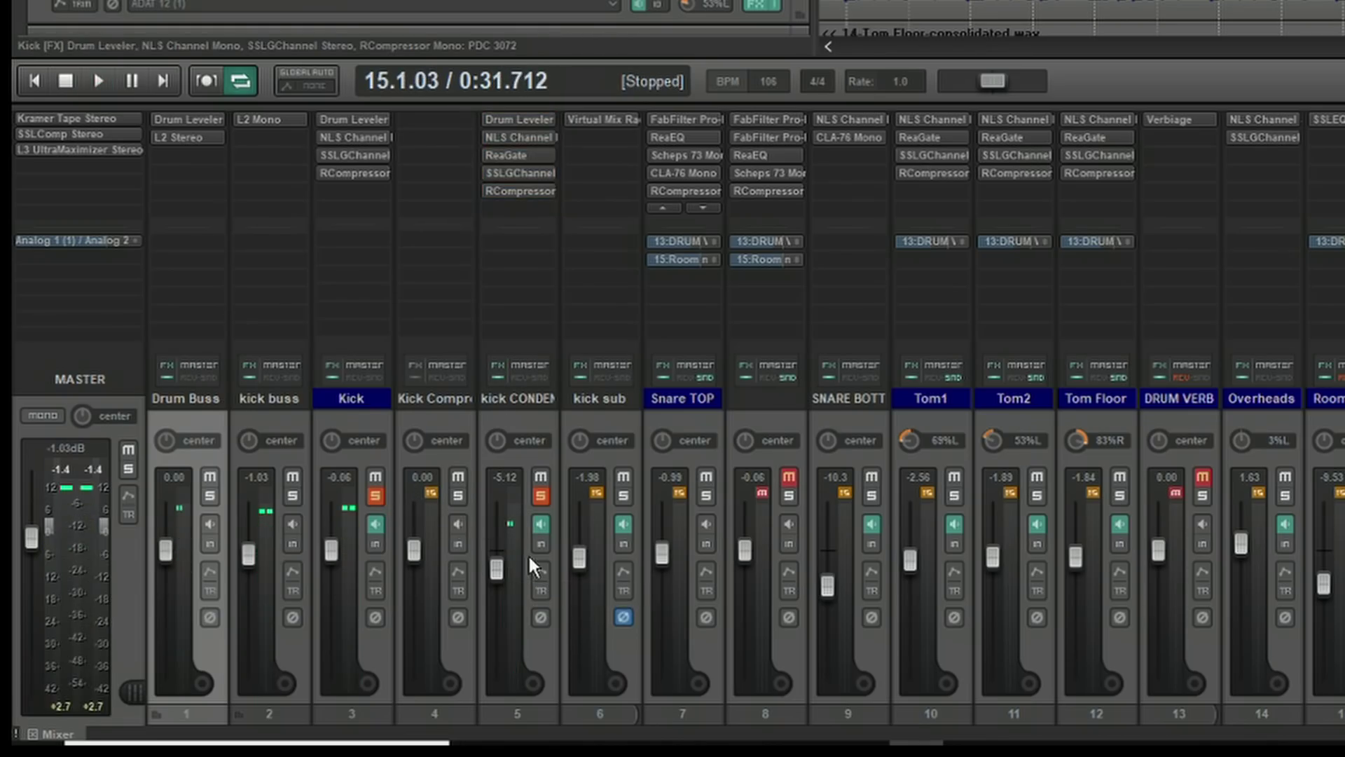
pyautogui.press('space')
pyautogui.moveTo(495, 566)
pyautogui.mouseDown()
pyautogui.moveTo(499, 704)
pyautogui.moveTo(514, 548)
pyautogui.moveTo(510, 568)
pyautogui.mouseUp()
pyautogui.press('space')
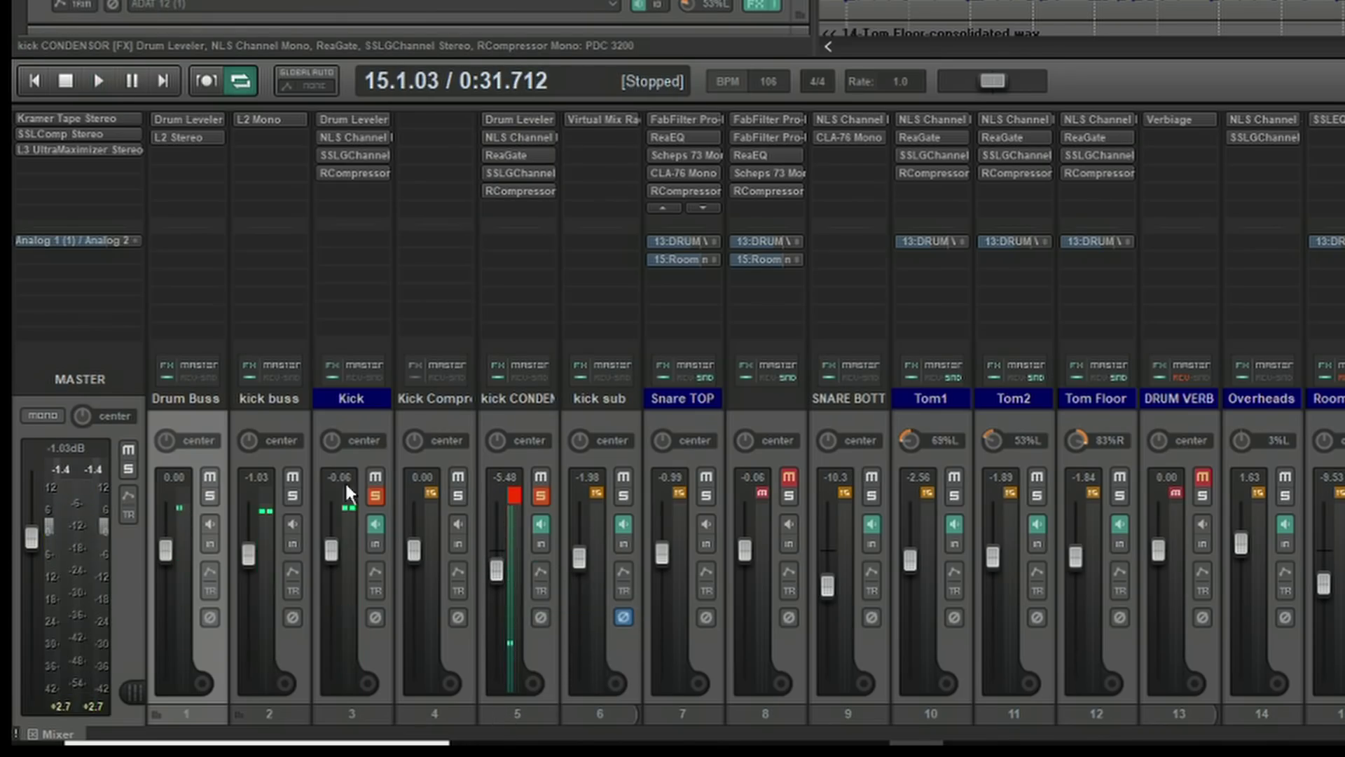
# - Add the kick sub track to the soloed kicks and set its volume to 1.54 dB during playback
pyautogui.click(621, 497)
pyautogui.press('space')
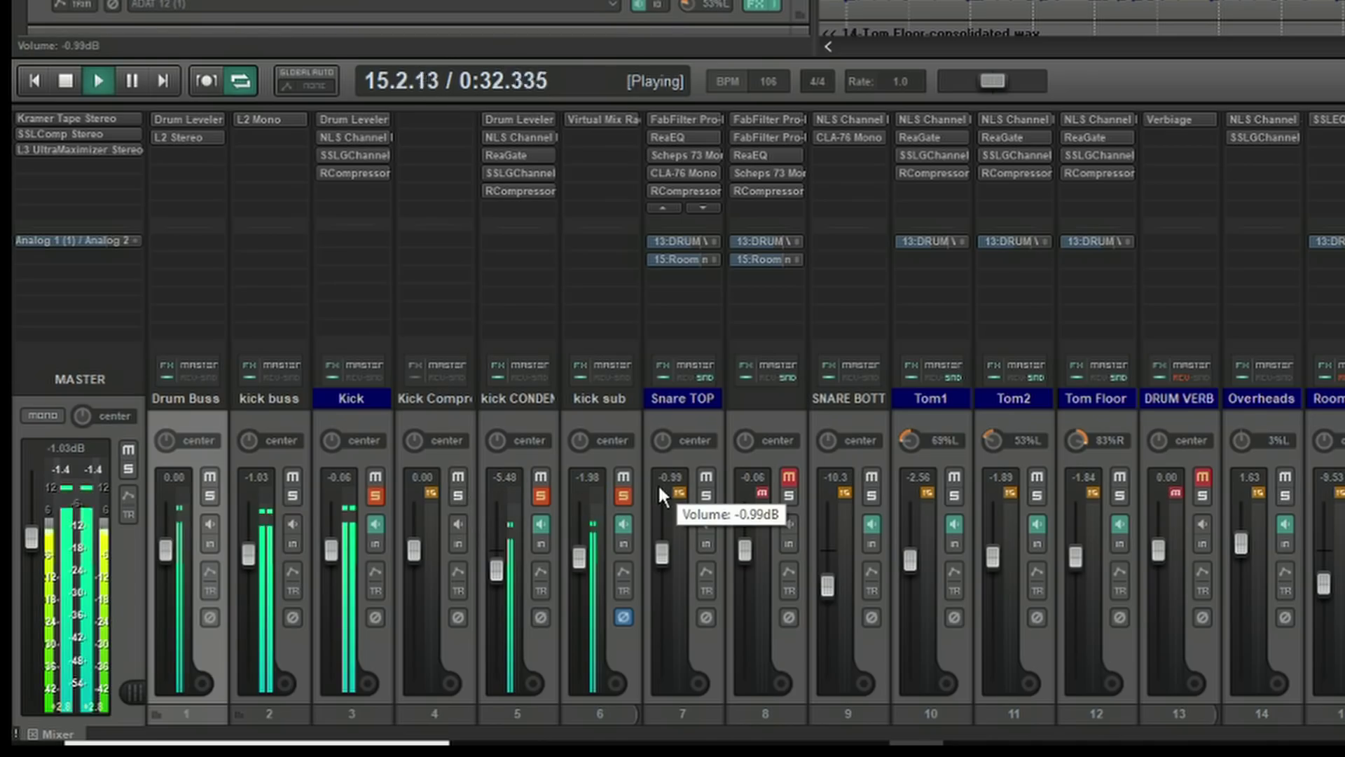
pyautogui.moveTo(593, 569)
pyautogui.mouseDown()
pyautogui.moveTo(578, 693)
pyautogui.moveTo(586, 553)
pyautogui.mouseUp()
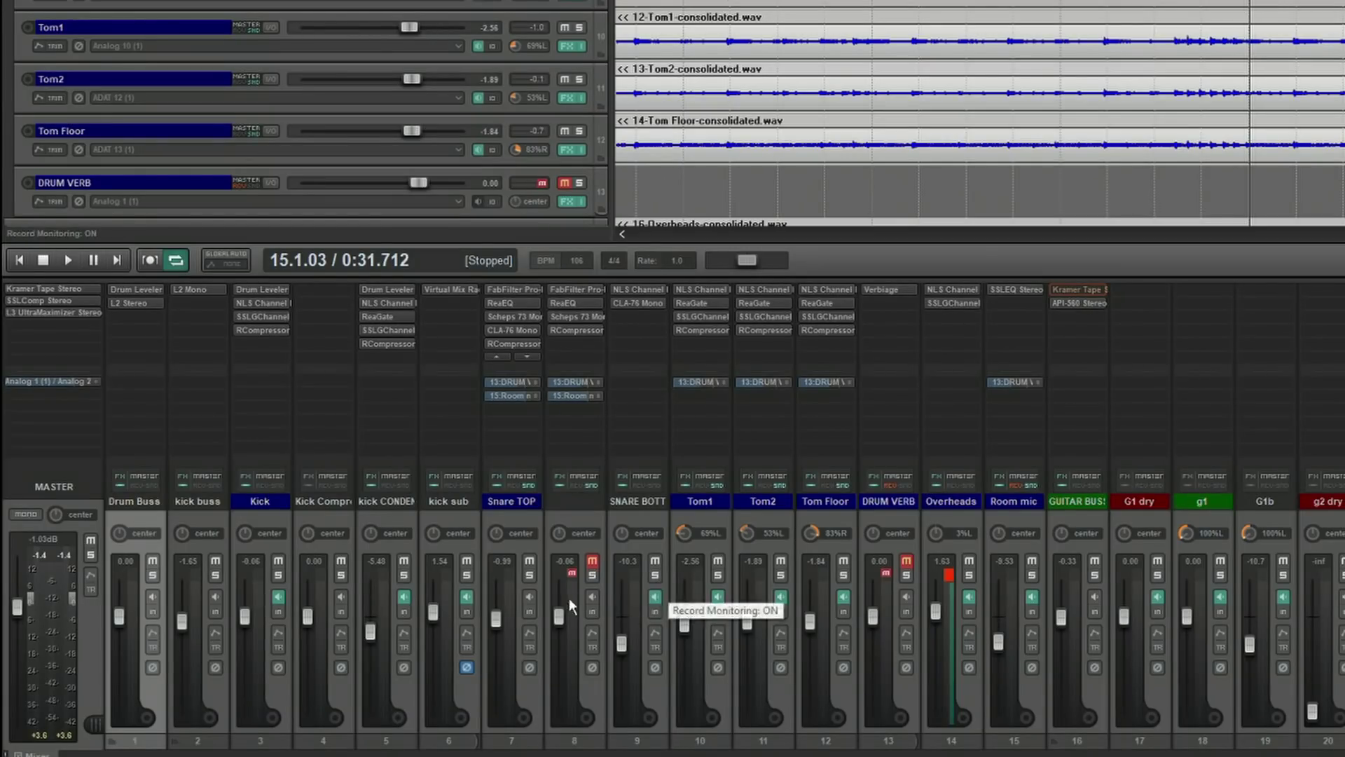
# - Solo the Snare TOP track and compare its playback with the effects chain enabled and bypassed
pyautogui.click(530, 575)
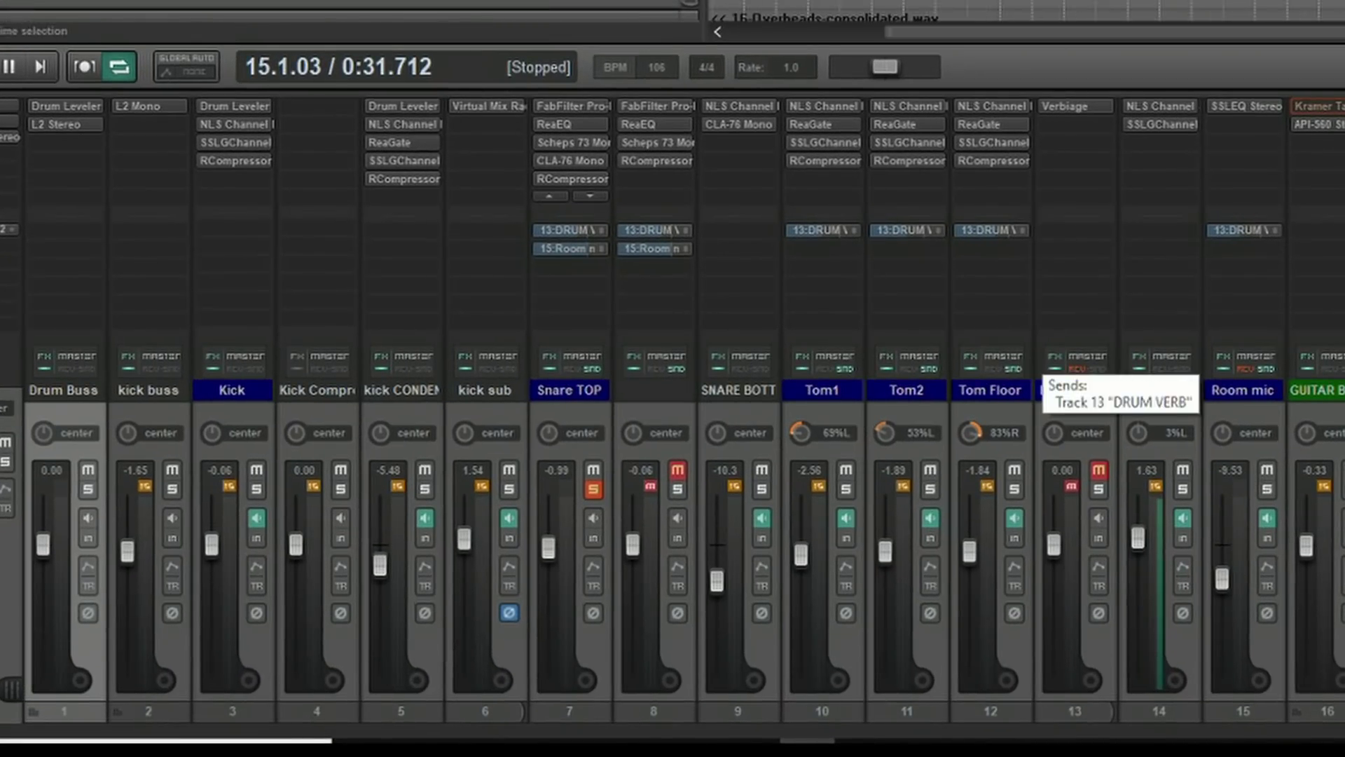
pyautogui.press('space')
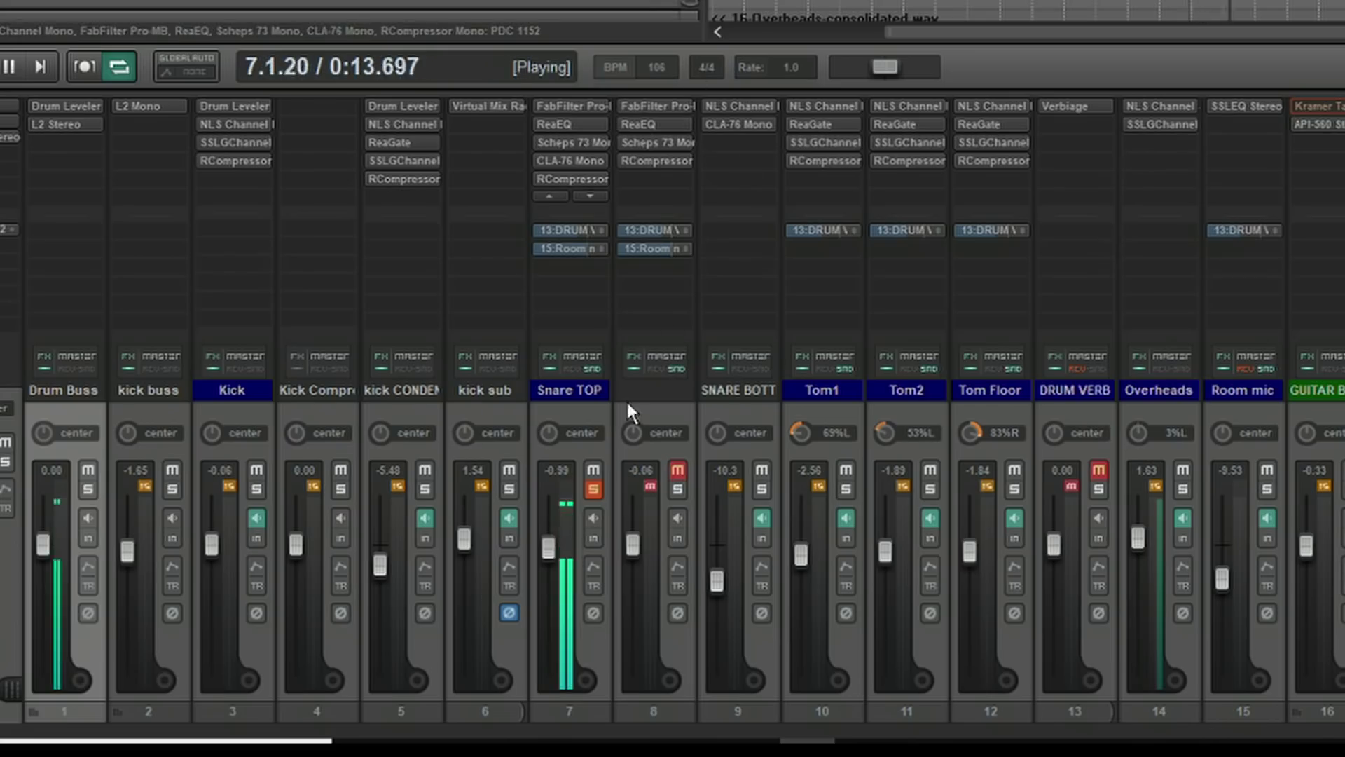
pyautogui.click(547, 369)
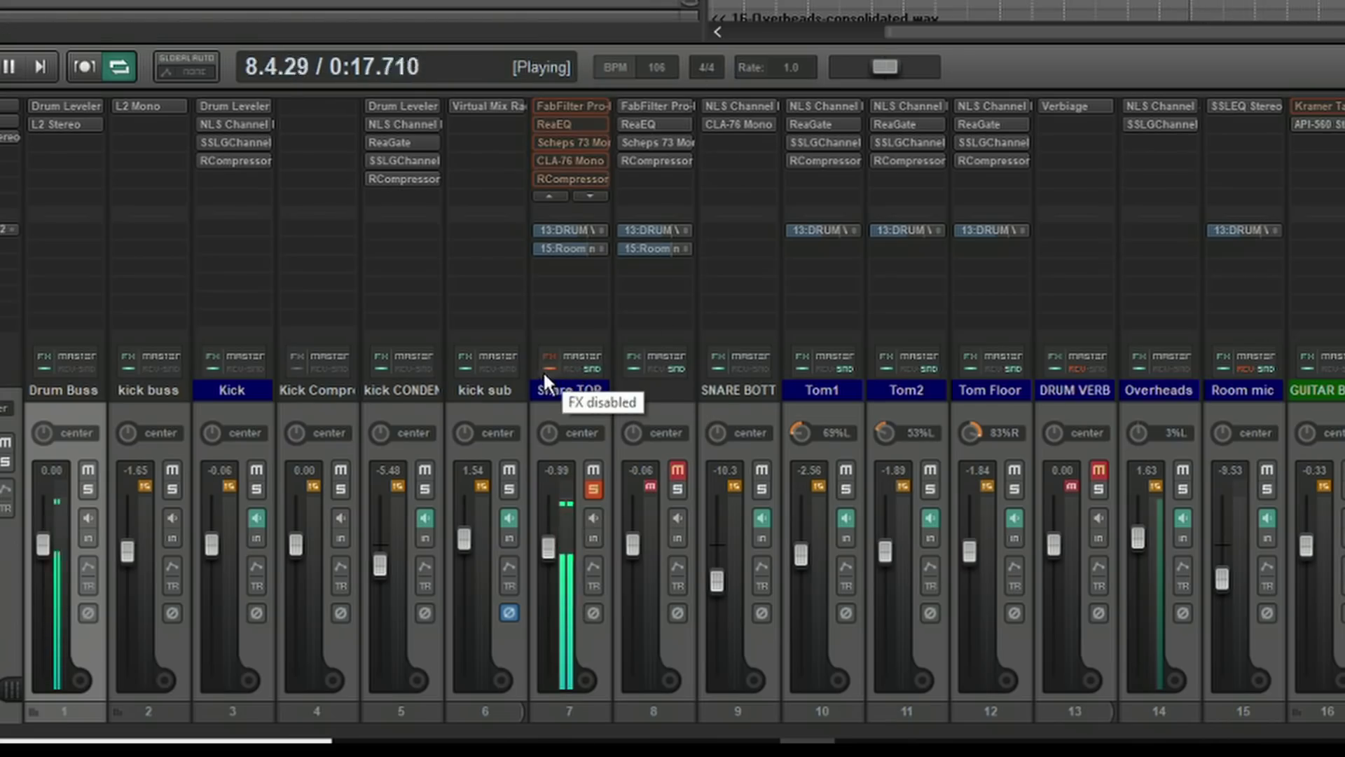
pyautogui.click(543, 371)
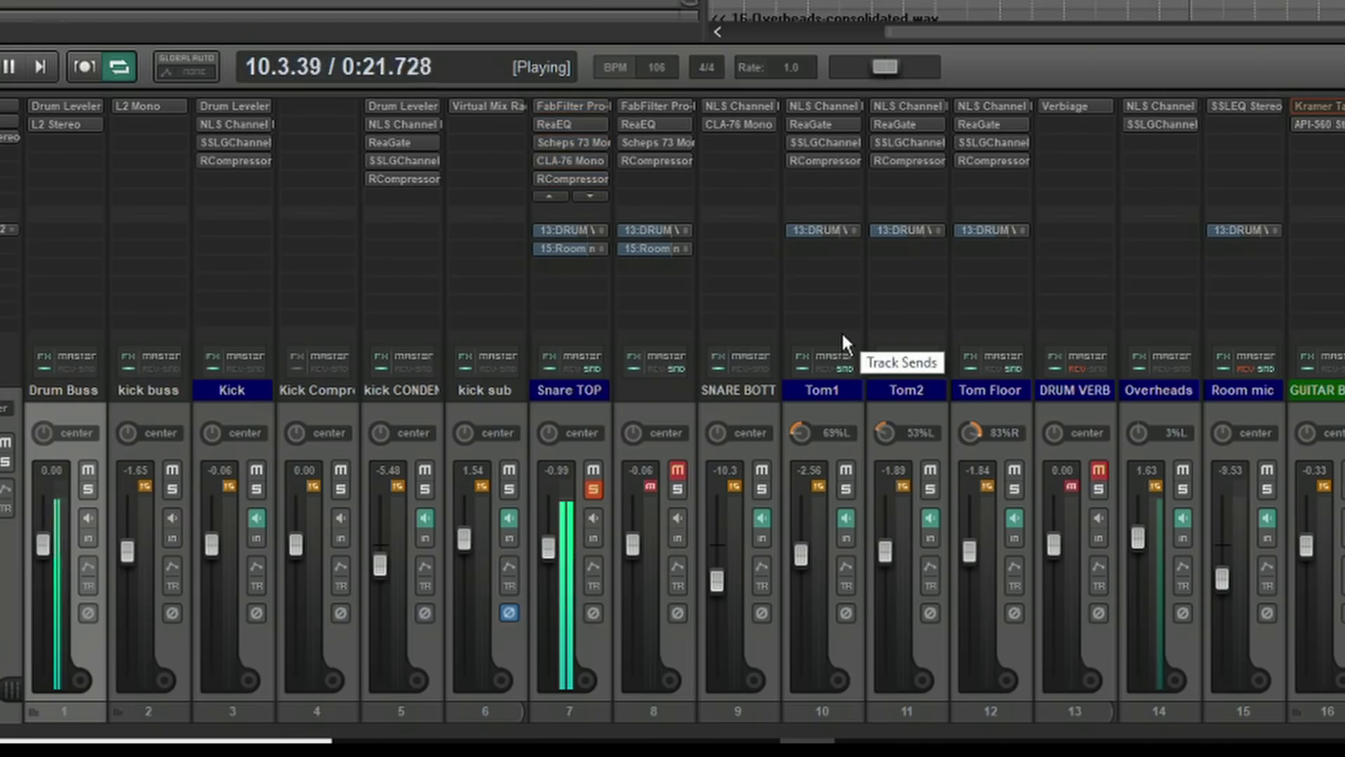
# - Unsolo the Snare TOP track and unmute the DRUM VERB track while the full mix plays
pyautogui.click(592, 489)
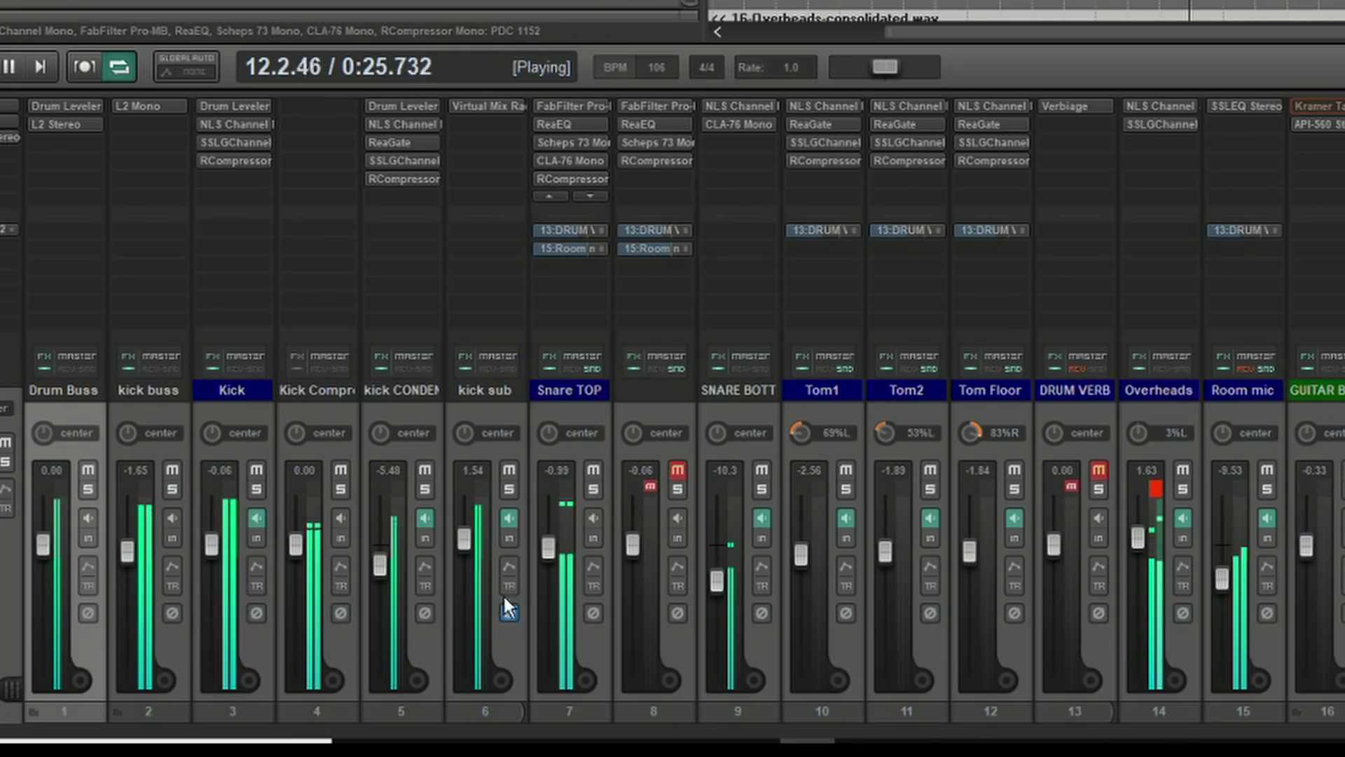
pyautogui.click(1099, 469)
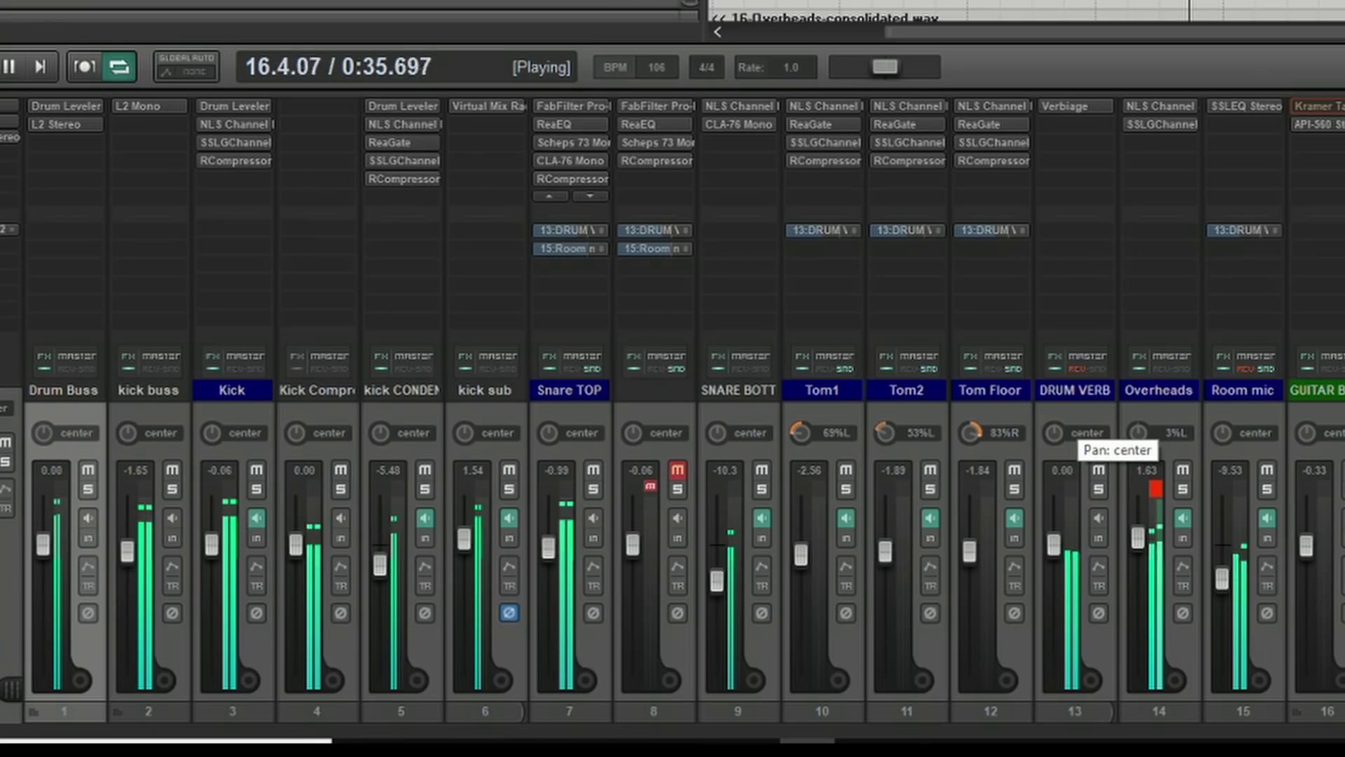
pyautogui.press('space')
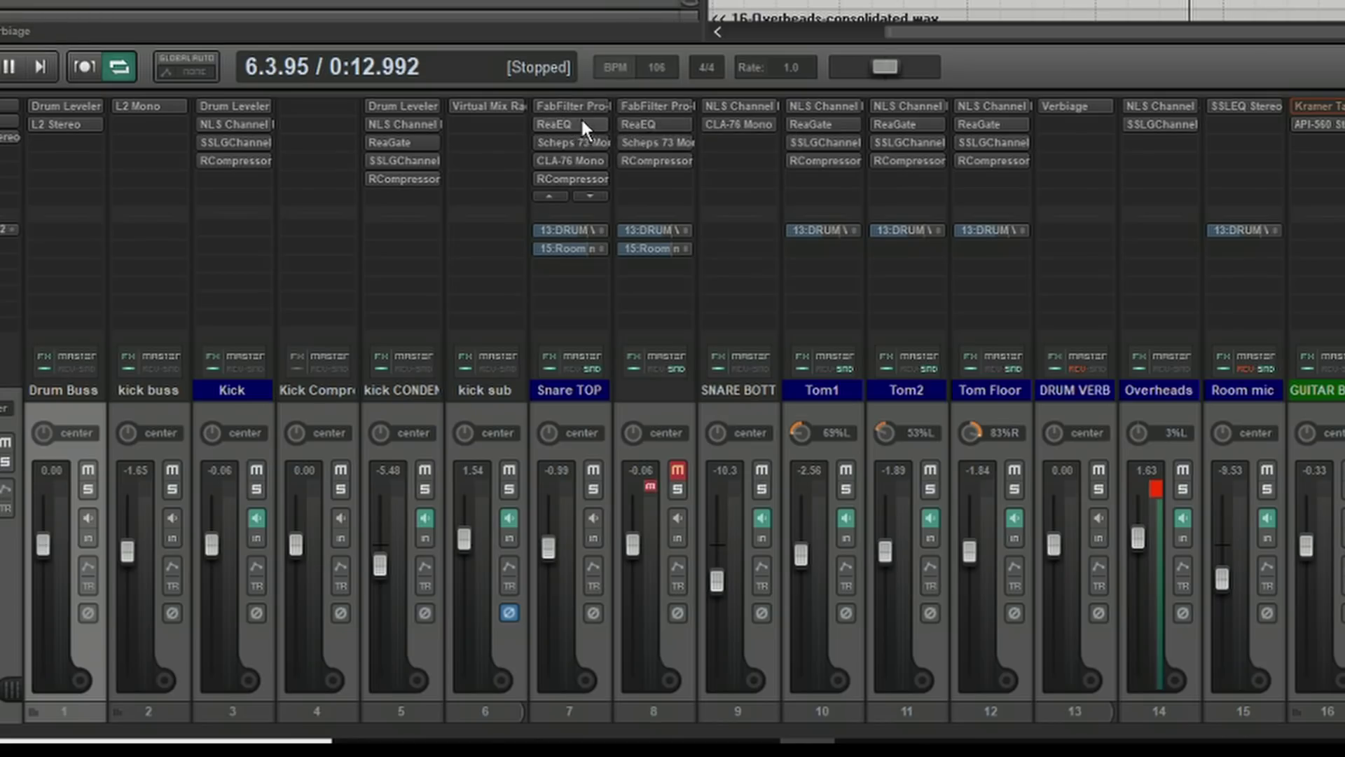
# - Examine the Snare TOP plugins: Pro-MB, ReaEQ, Scheps 73, CLA-76 and Renaissance Compressor
pyautogui.moveTo(582, 106); pyautogui.dragTo(581, 119)
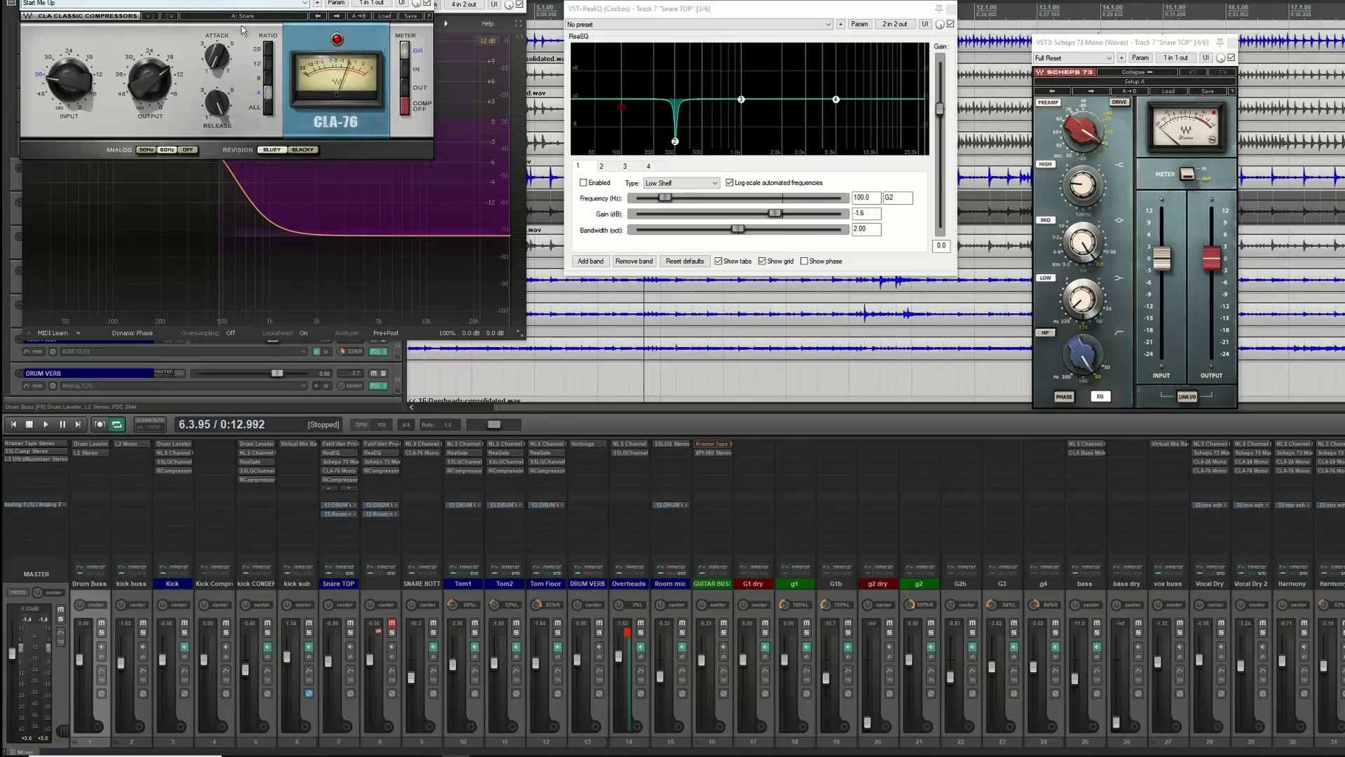
pyautogui.press('Escape')
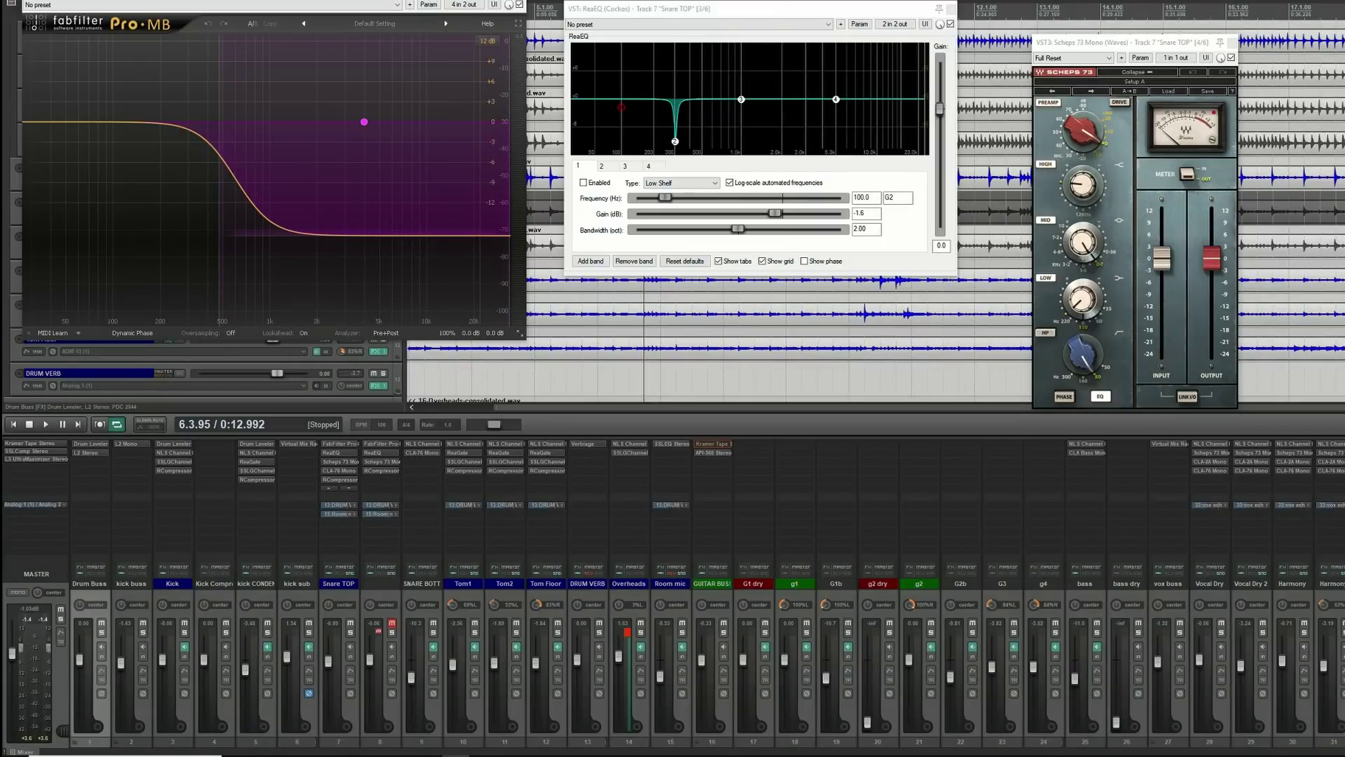
pyautogui.click(341, 480)
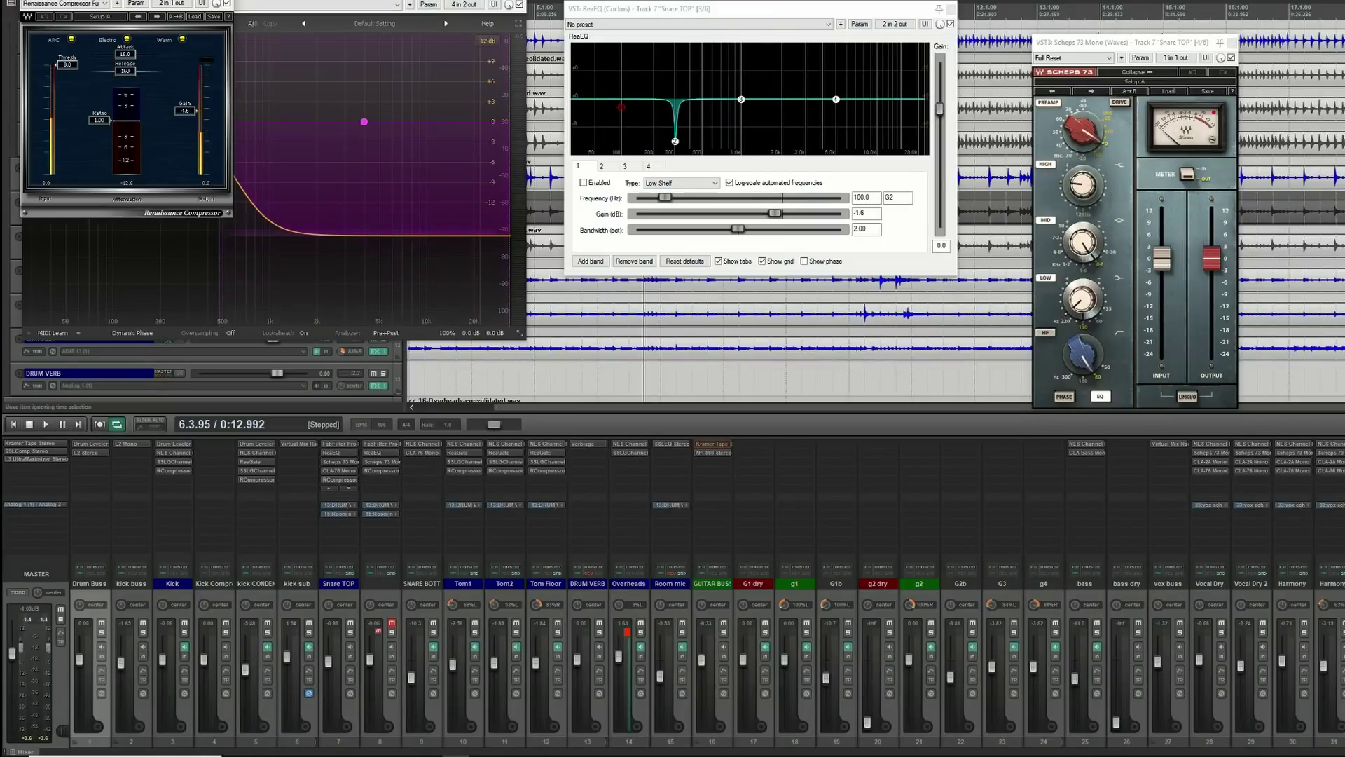
pyautogui.press('Escape')
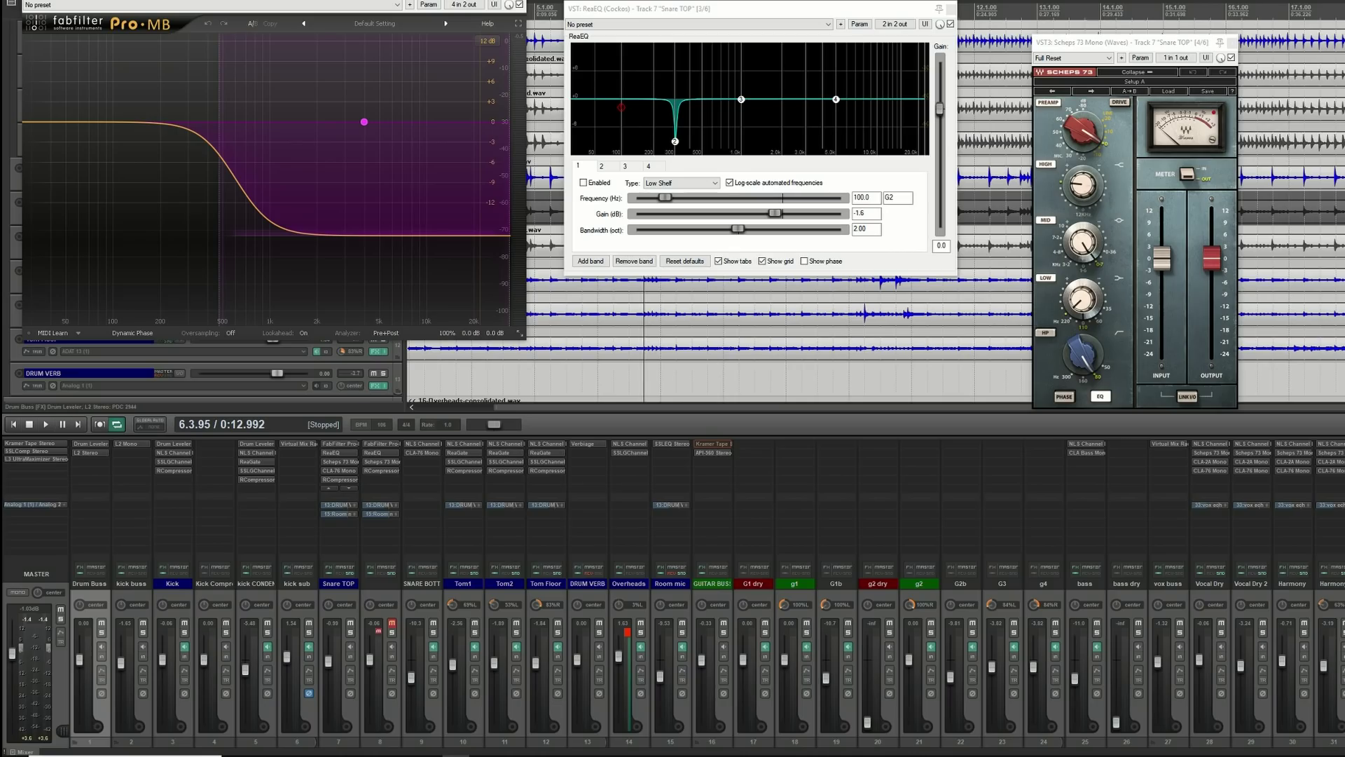
# - Solo the Snare TOP track, bypass ReaEQ, and toggle Pro-MB during playback to hear its effect
pyautogui.click(350, 631)
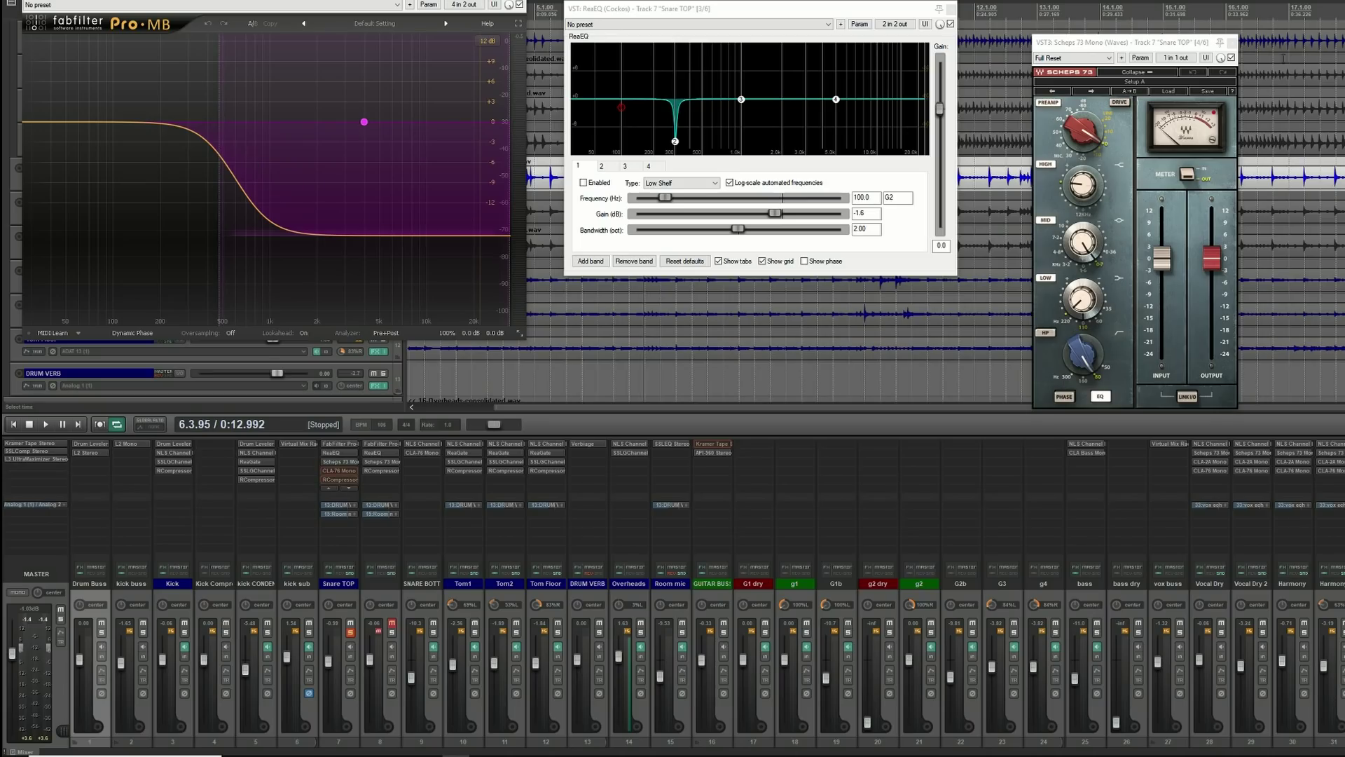
pyautogui.click(950, 24)
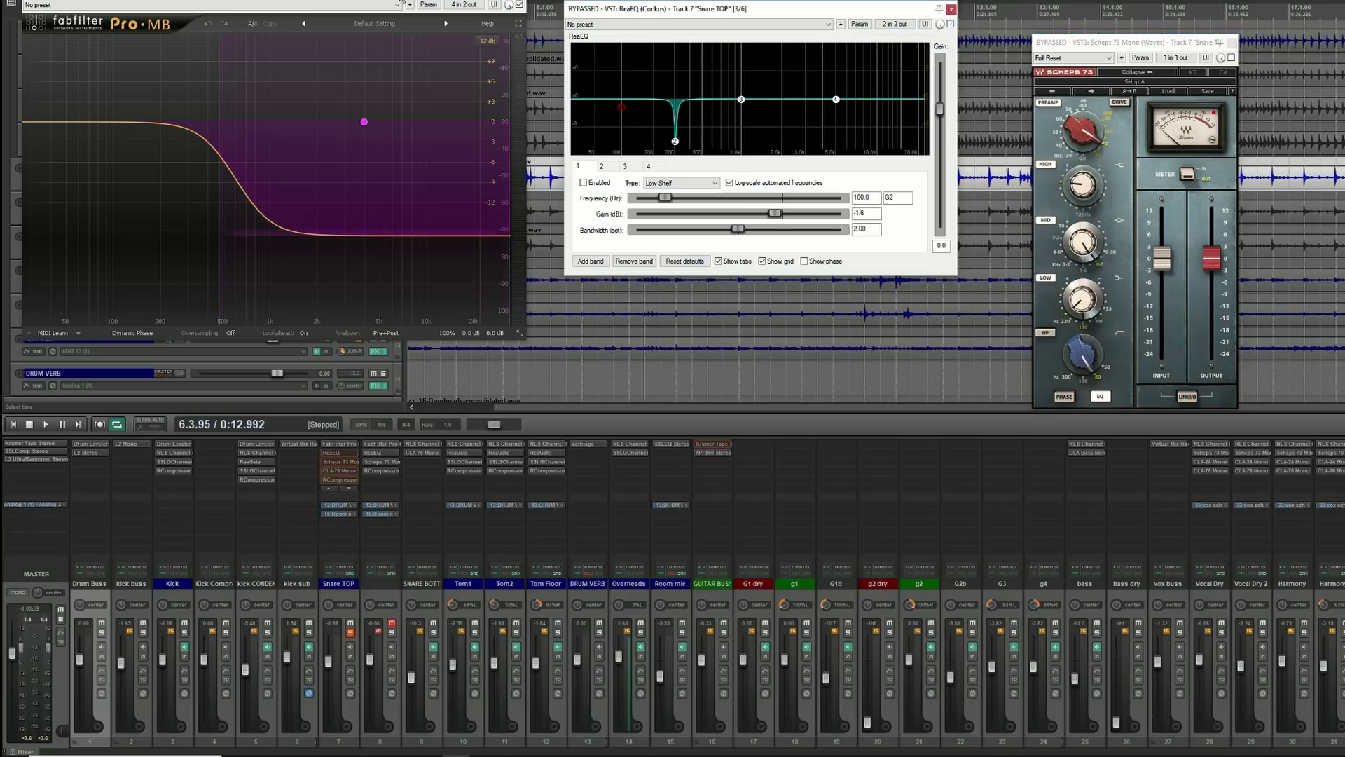
pyautogui.press('space')
pyautogui.click(519, 5)
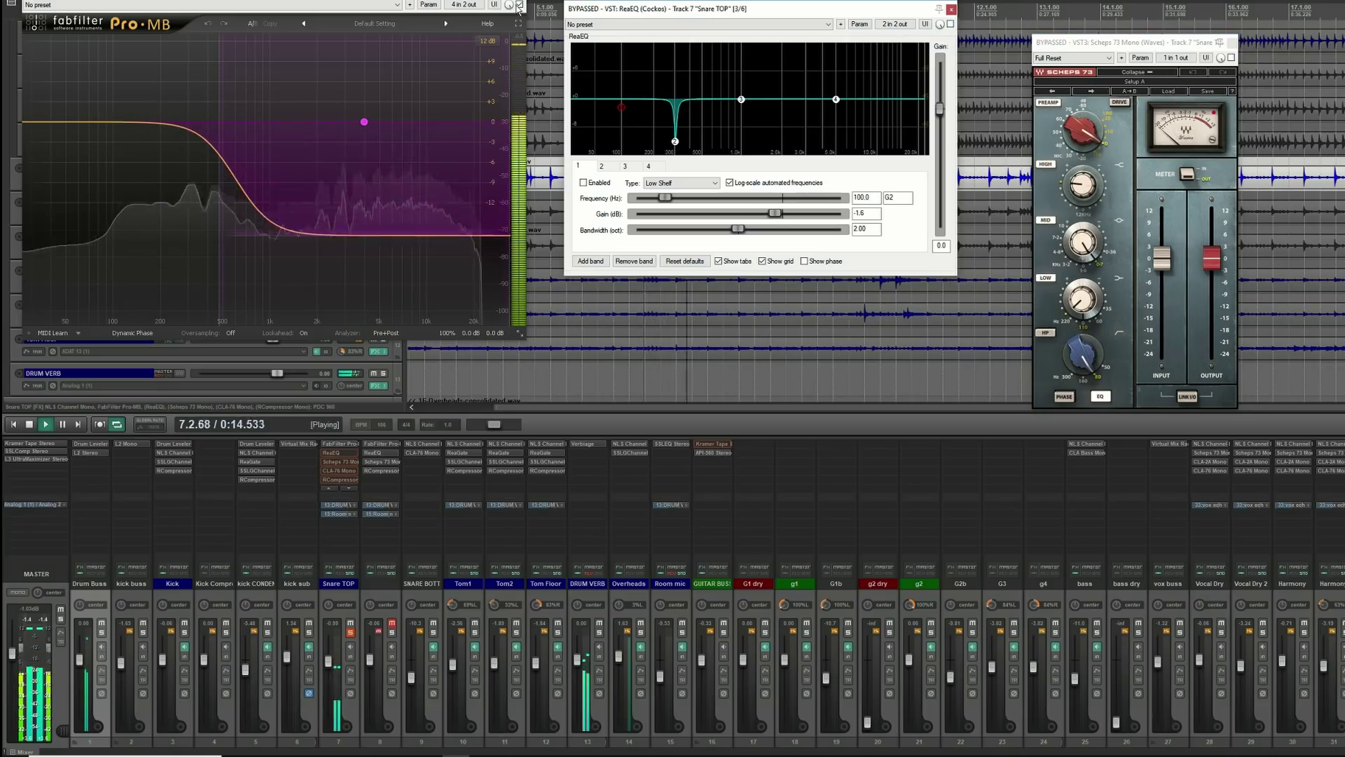
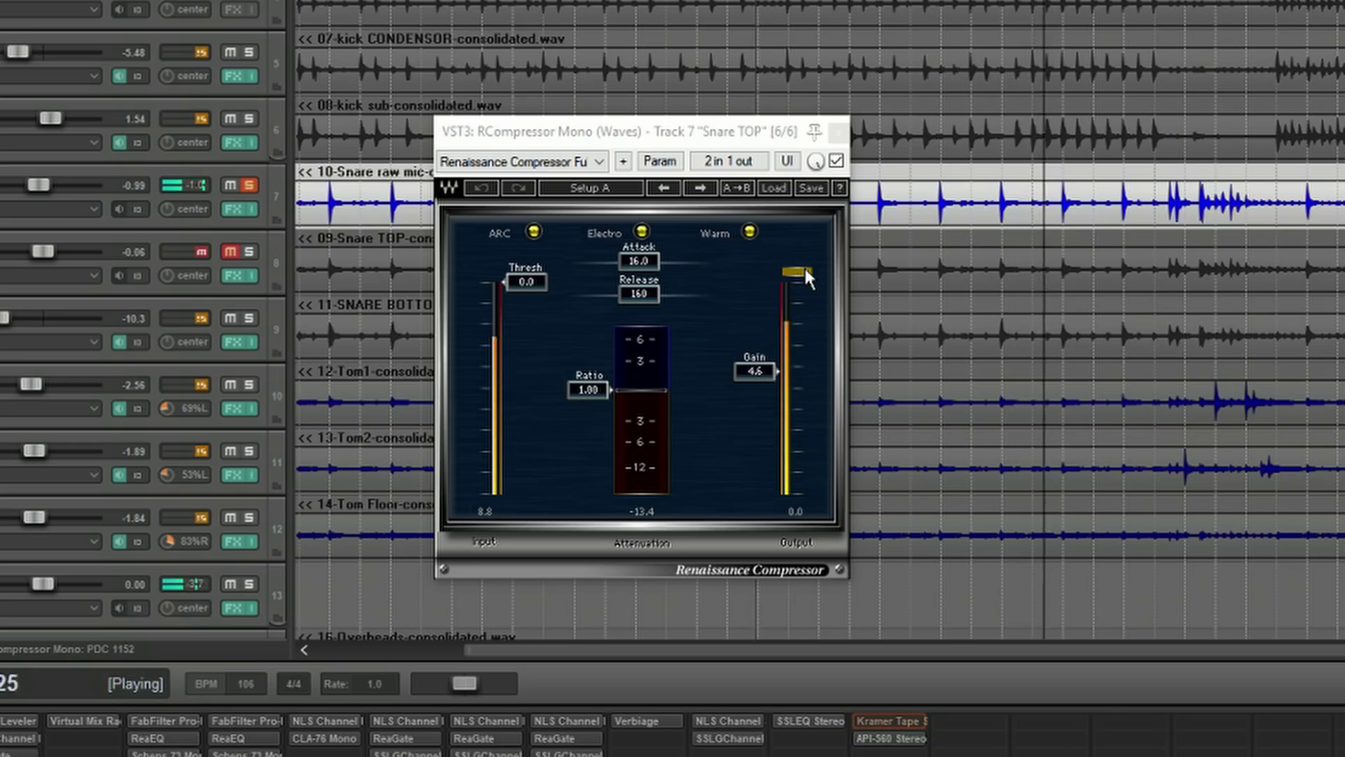
# - Reset the output clip indicator on the Snare TOP Renaissance Compressor and close its window
pyautogui.click(804, 267)
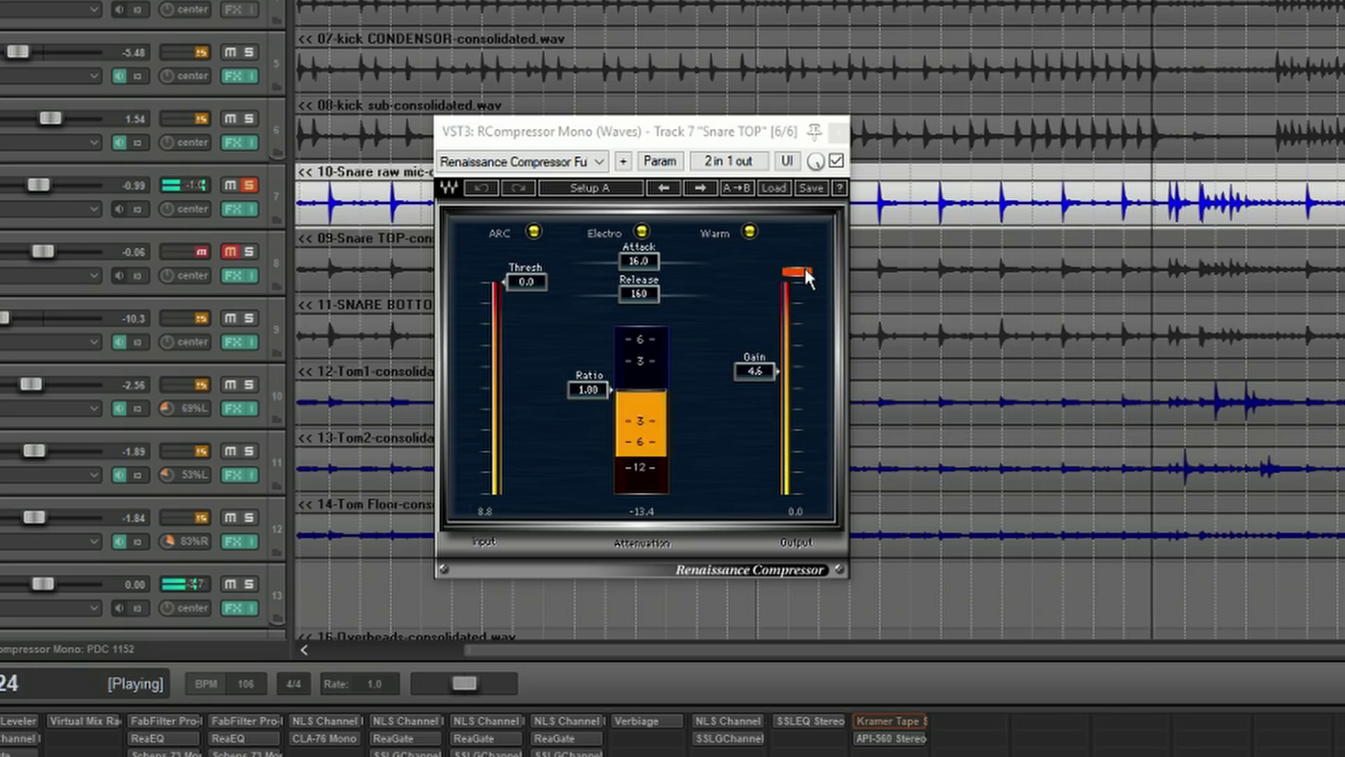
pyautogui.click(839, 132)
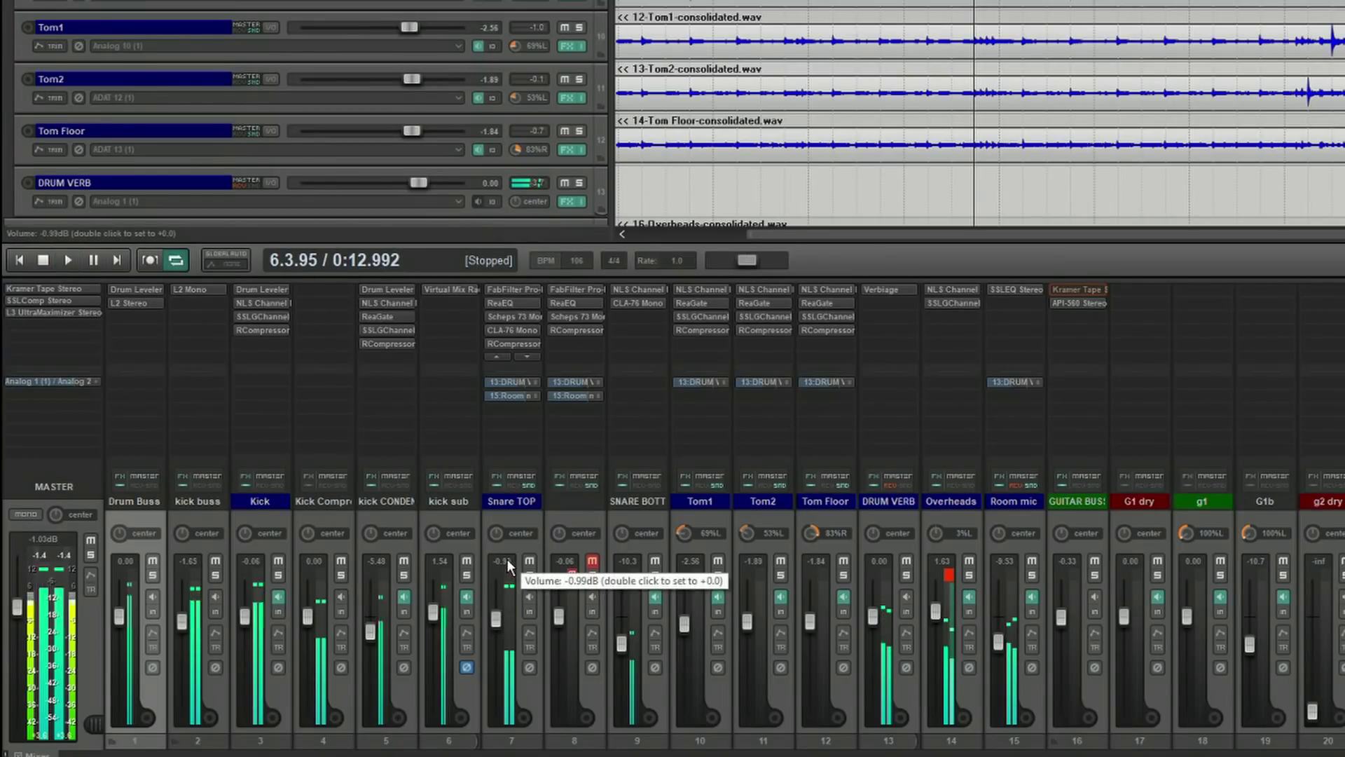
# - Mute the Snare TOP track and unmute the unnamed snare track beside it to hear it in the mix
pyautogui.click(530, 561)
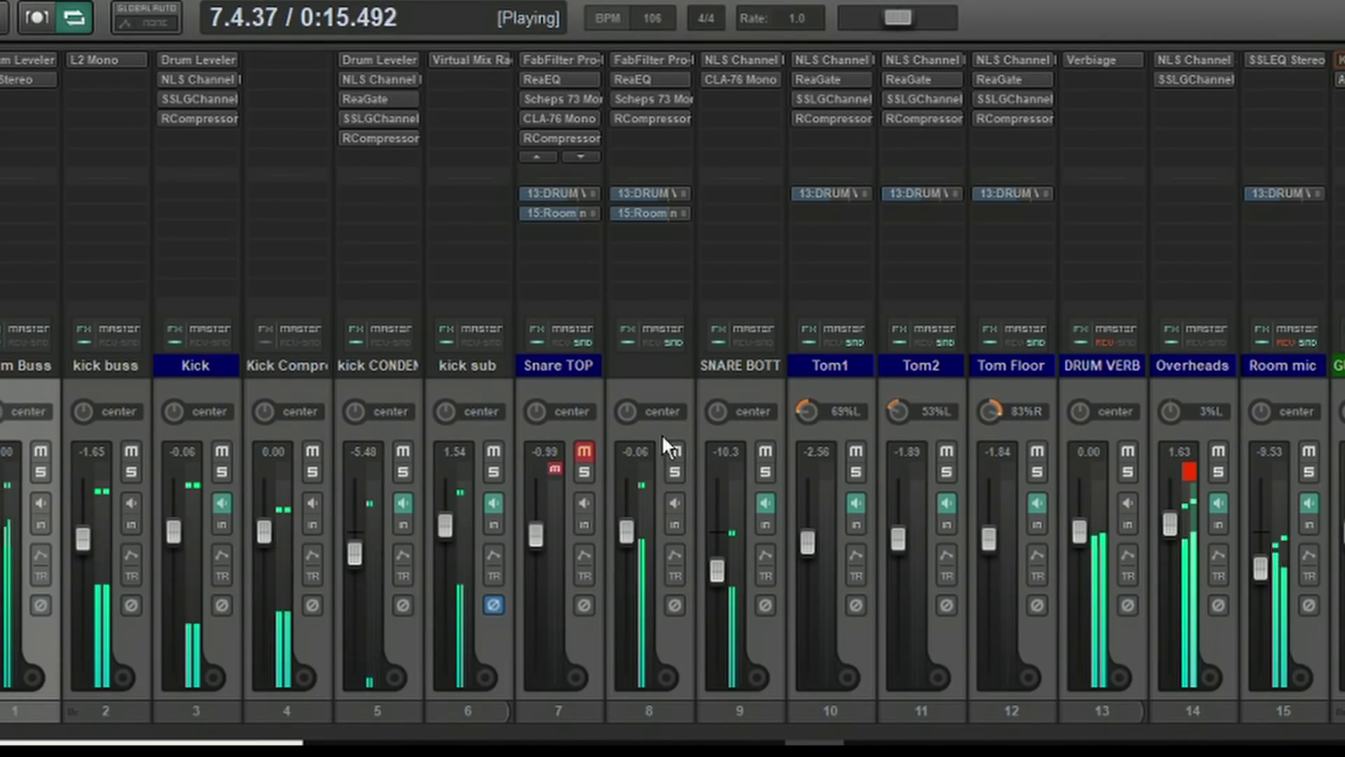
# - Alternate the mutes on the Snare TOP and the unnamed snare track beside it during playback to compare them
pyautogui.click(675, 451)
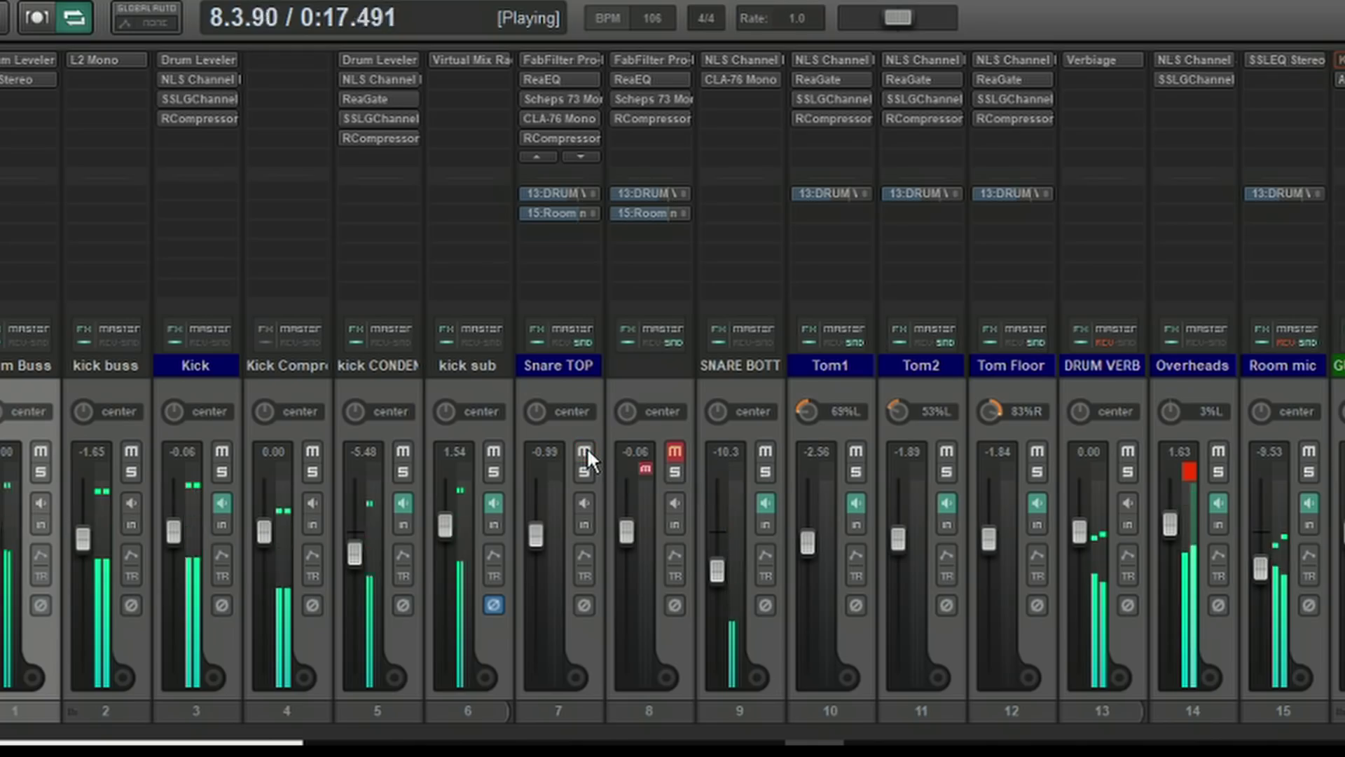
pyautogui.click(585, 448)
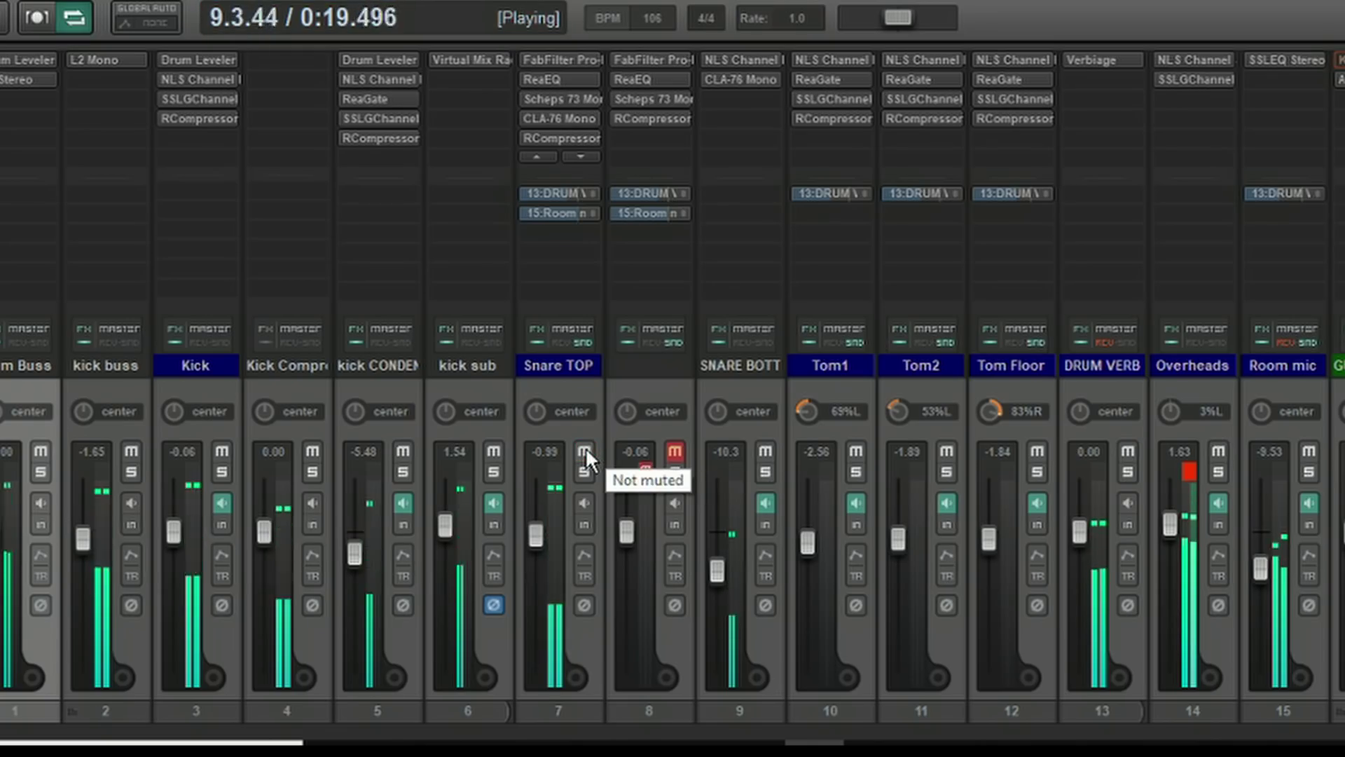
pyautogui.click(585, 449)
pyautogui.click(677, 451)
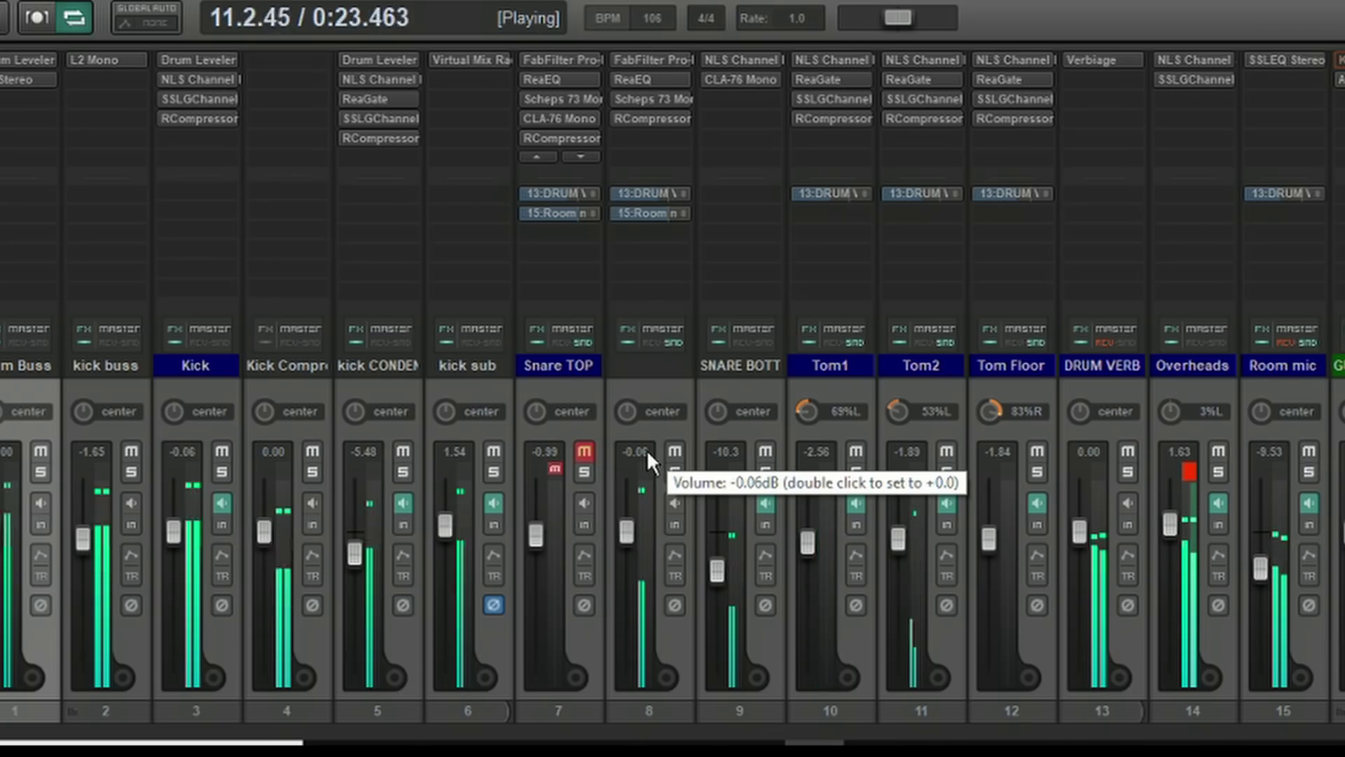
pyautogui.press('space')
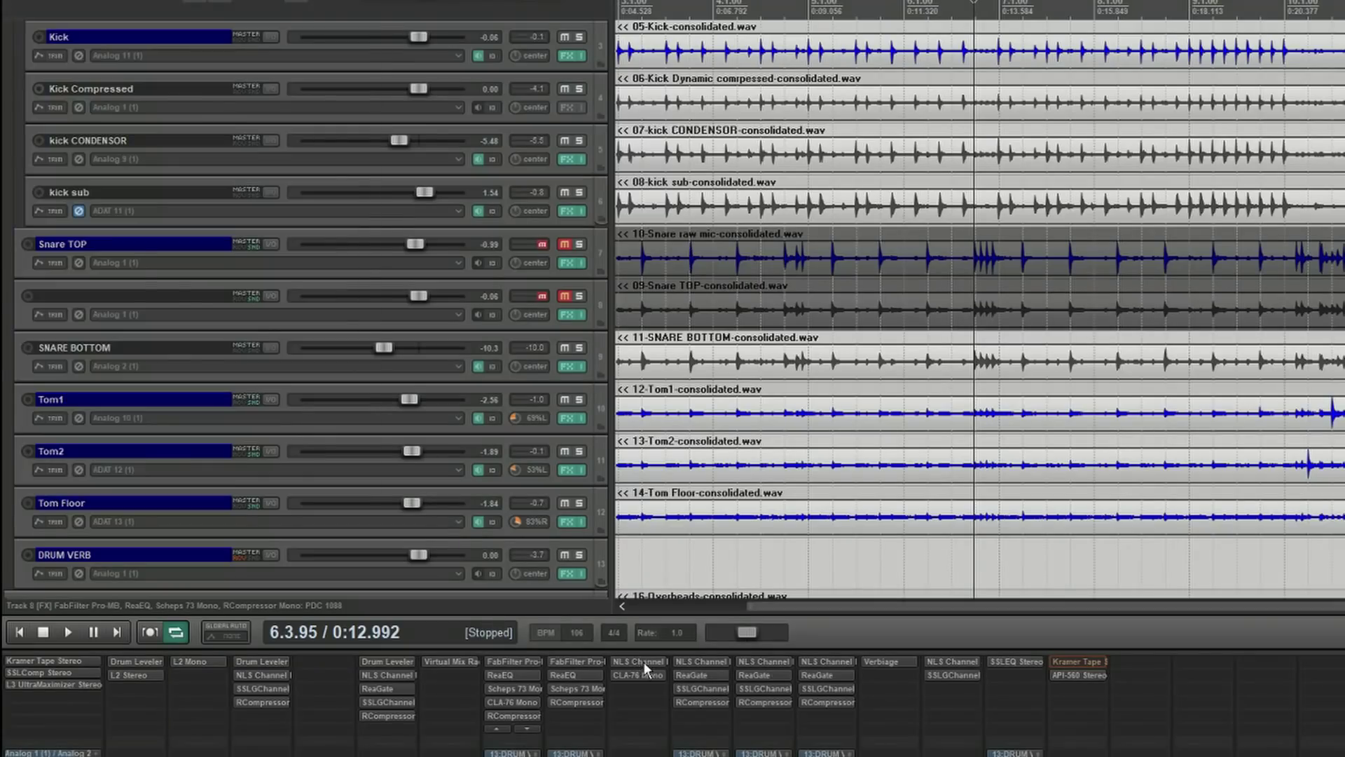
# - Examine the NLS Channel and CLA-76 plugins on the SNARE BOTTOM track
pyautogui.click(643, 661)
pyautogui.click(638, 675)
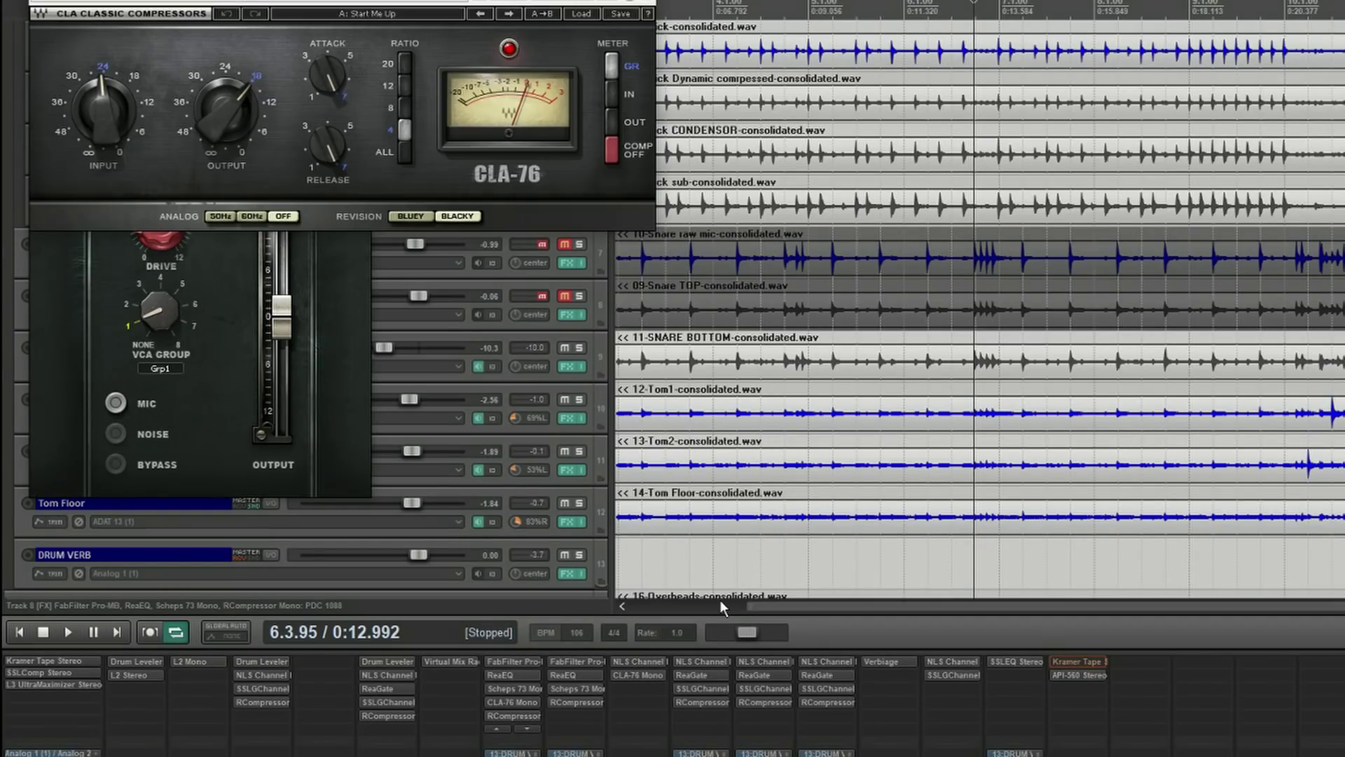
pyautogui.moveTo(299, 2); pyautogui.dragTo(804, 127)
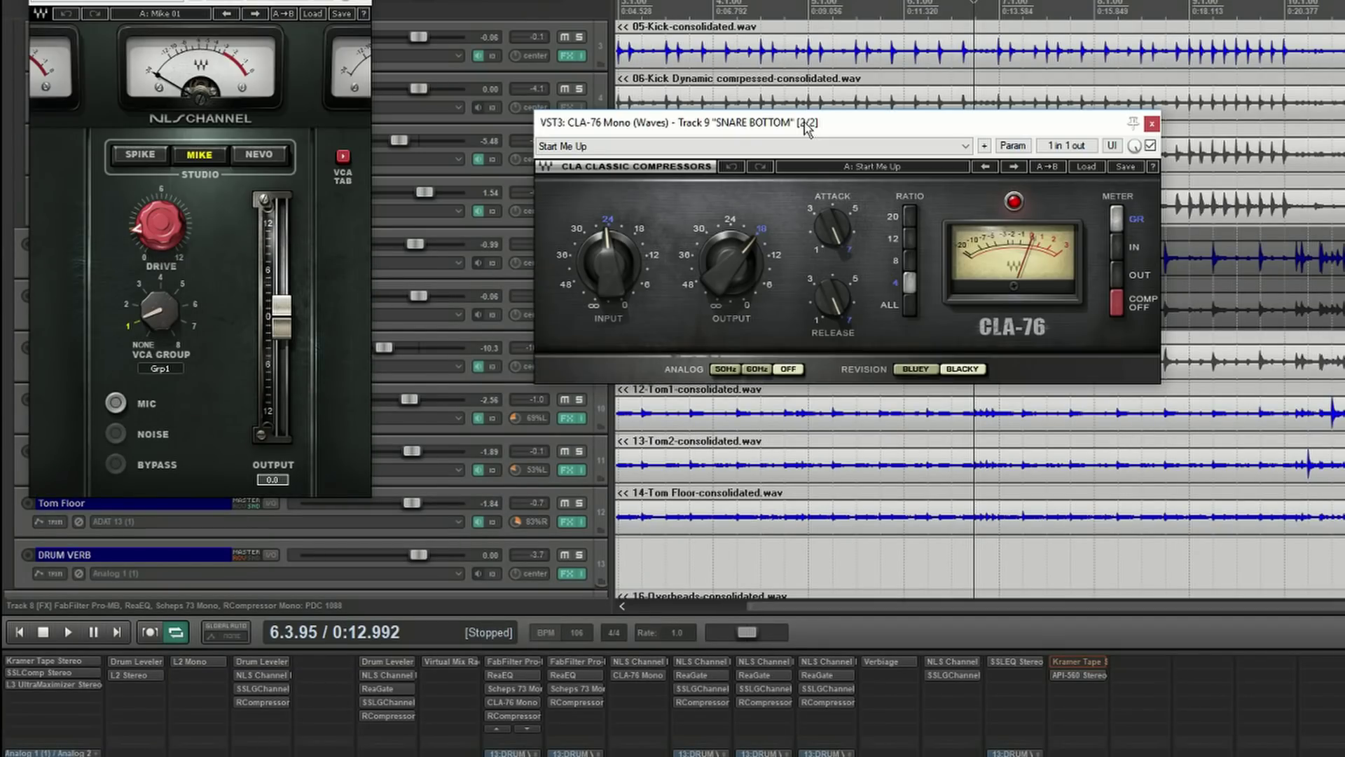
pyautogui.click(1152, 123)
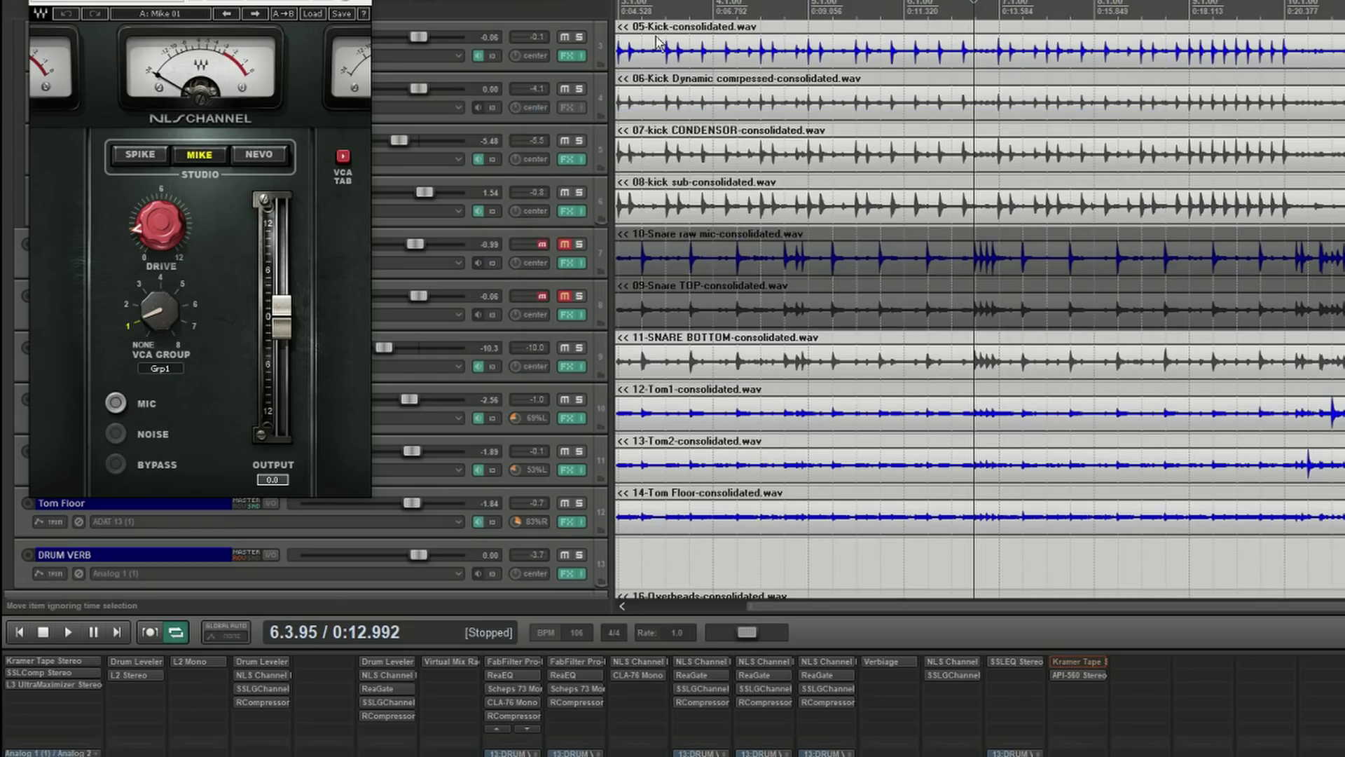
pyautogui.click(625, 662)
pyautogui.click(625, 662)
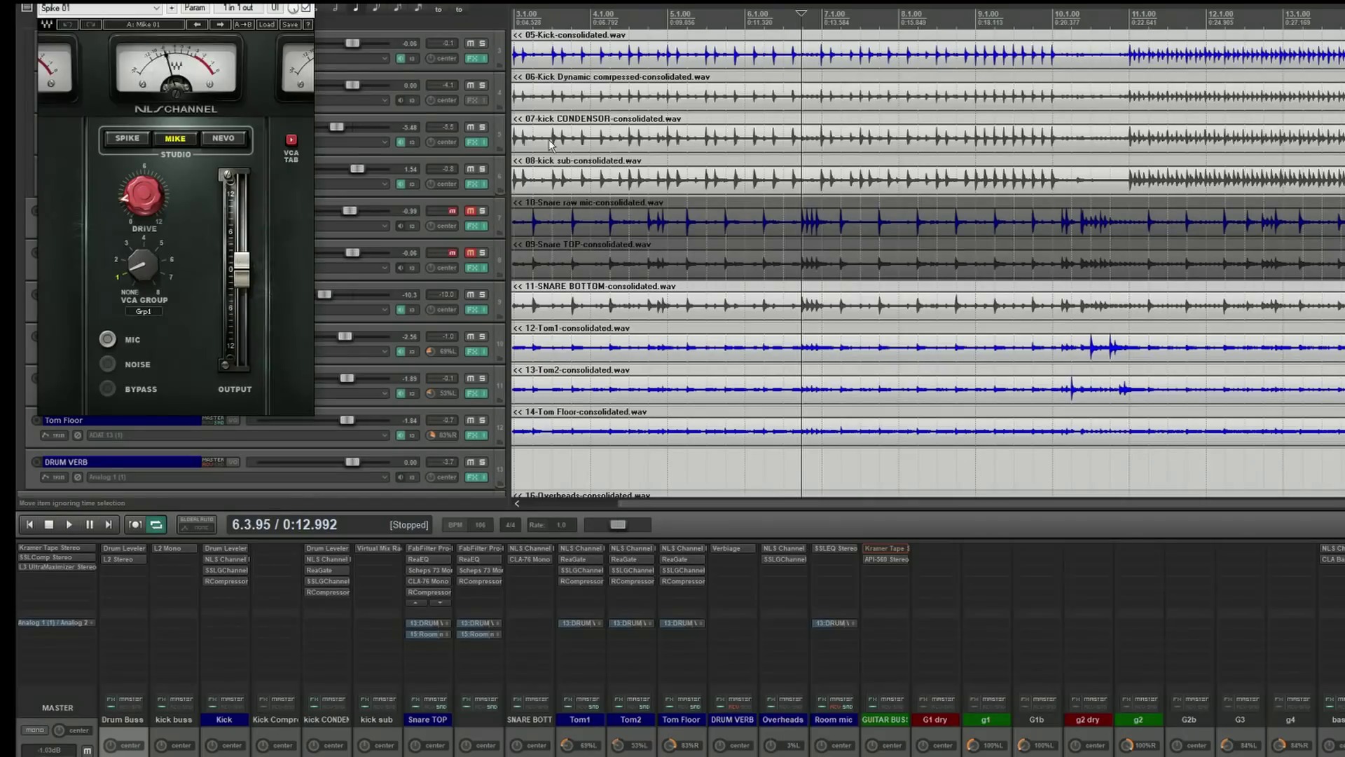
# - Examine the ReaGate on Tom1 while the track plays soloed, move playback to bar 10, and close the gate window
pyautogui.click(575, 560)
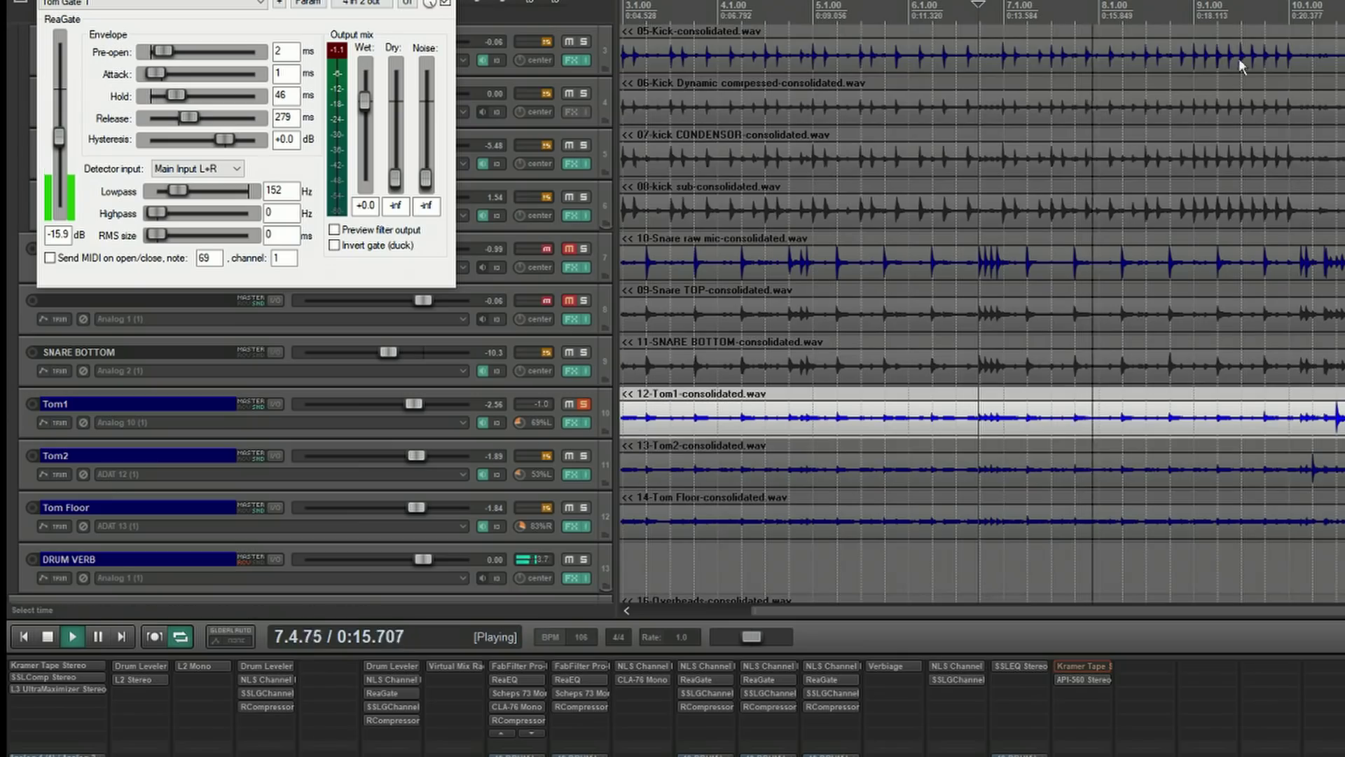
pyautogui.click(1290, 26)
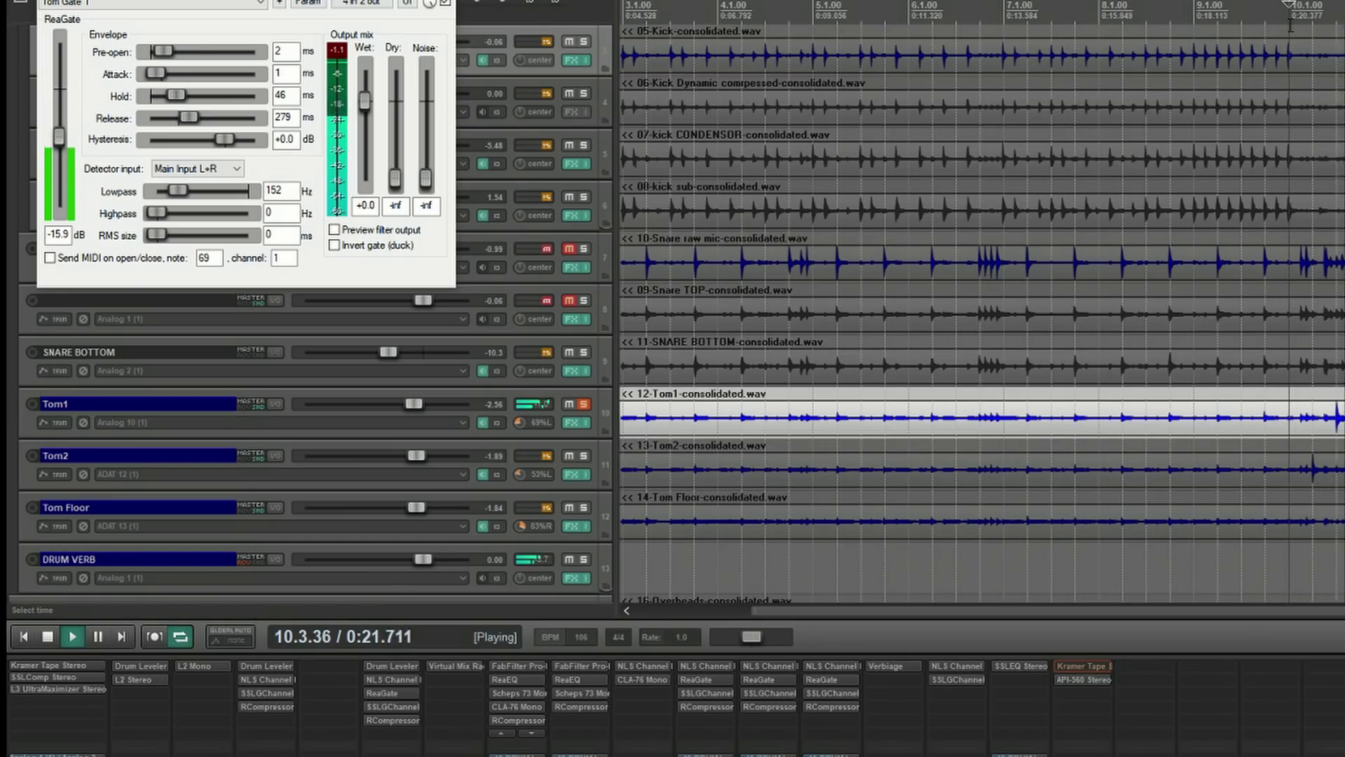
pyautogui.press('space')
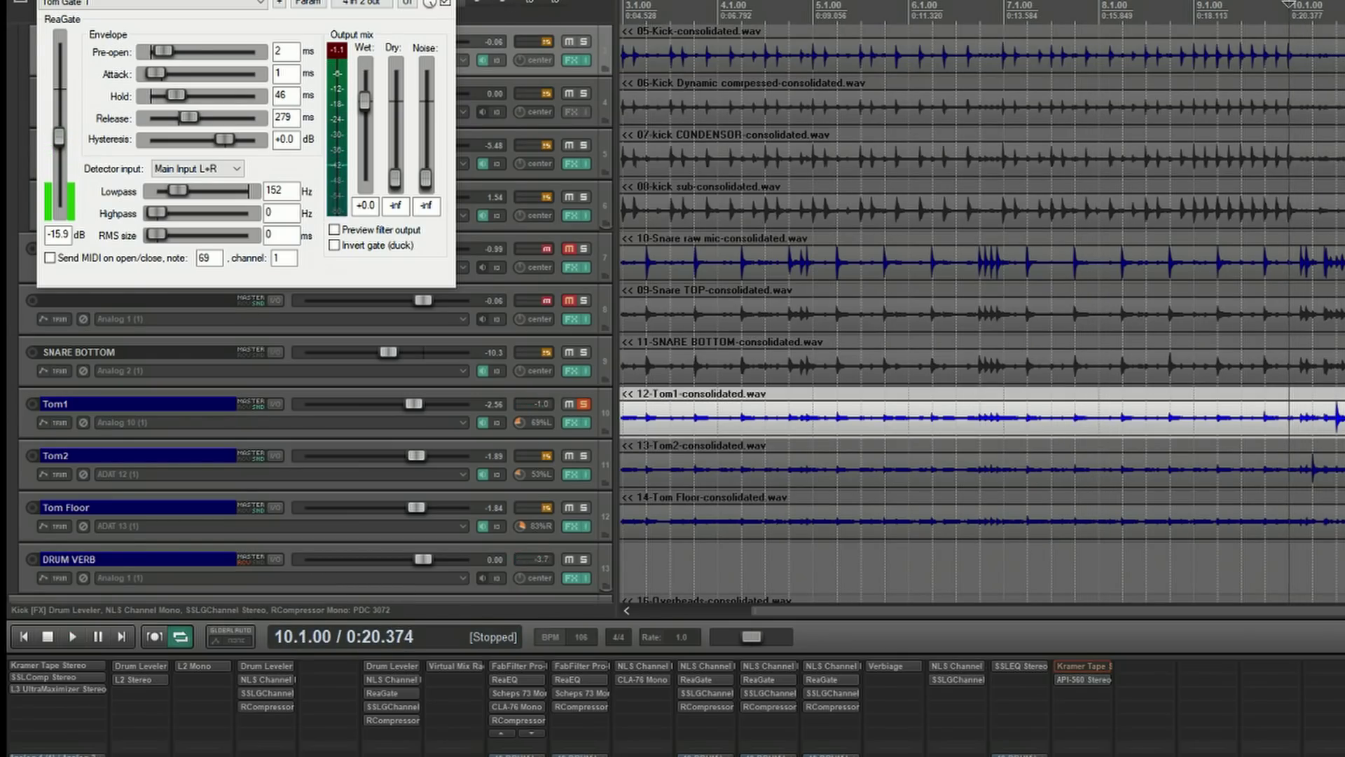
pyautogui.press('Escape')
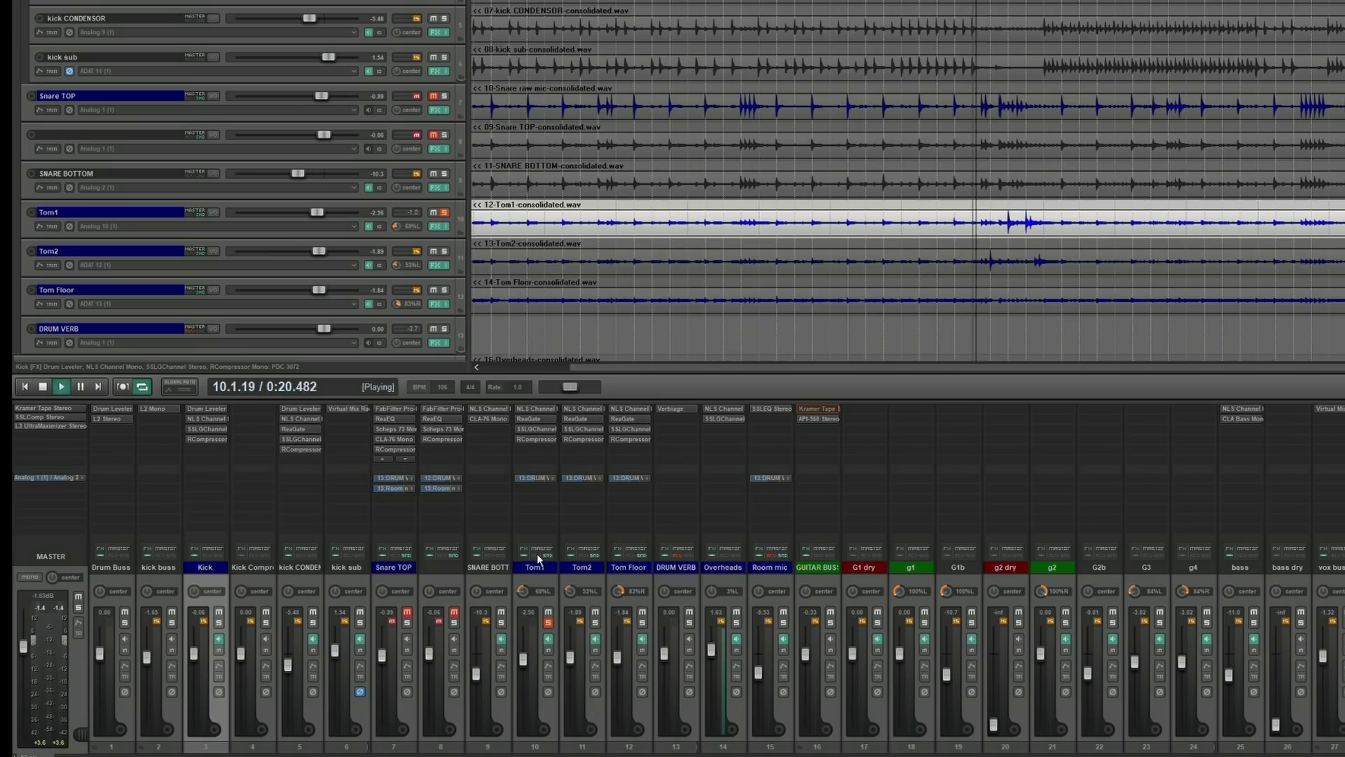
# - Solo Tom2 and Tom Floor together with Tom1 and play the toms back
pyautogui.keyDown('shift'); pyautogui.click(622, 620); pyautogui.keyUp('shift')
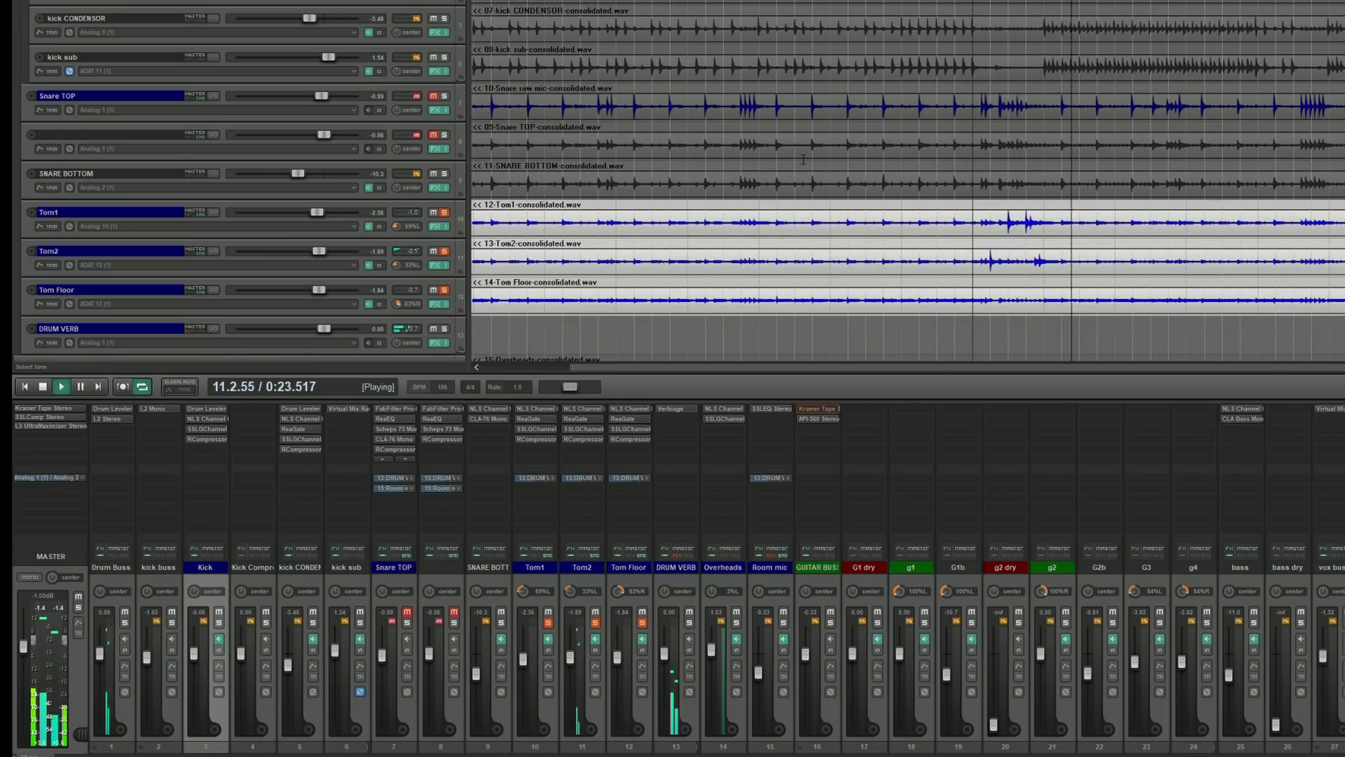
pyautogui.press('space')
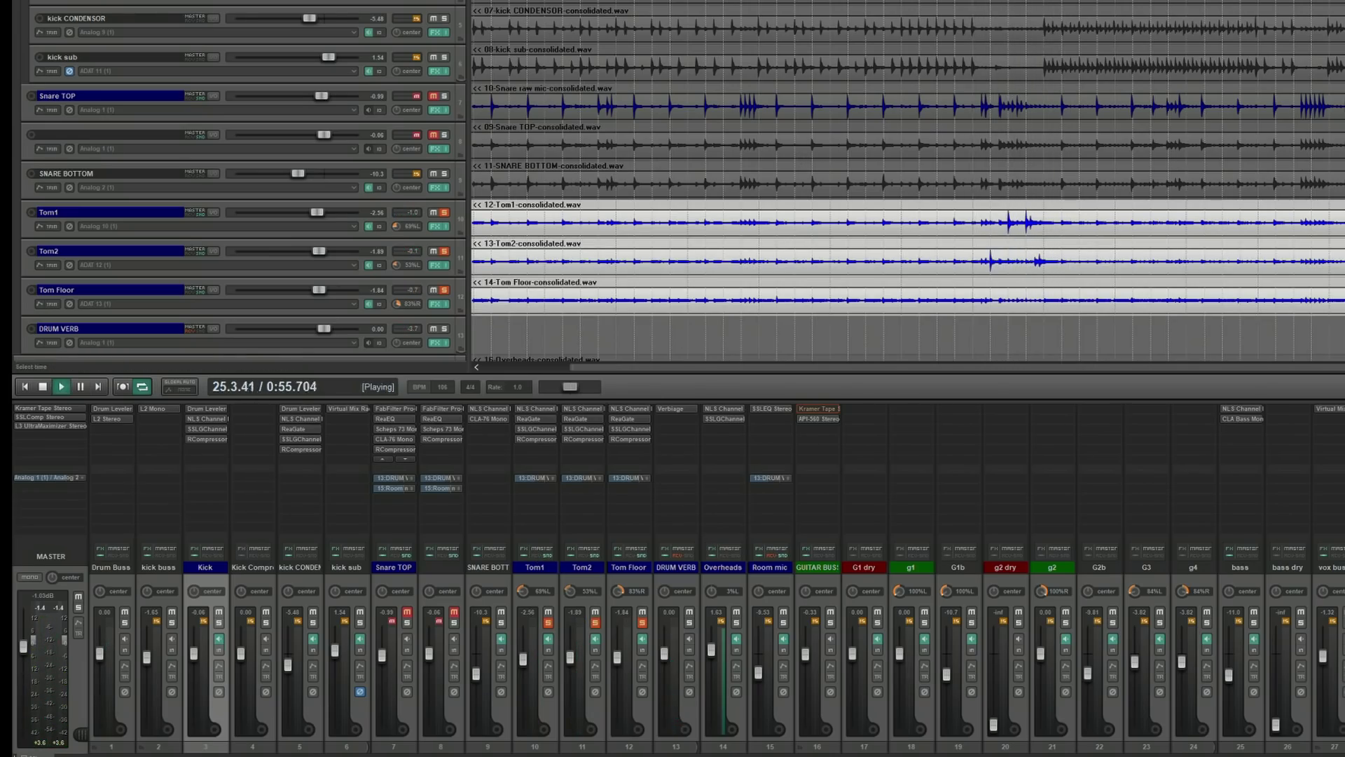
pyautogui.press('space')
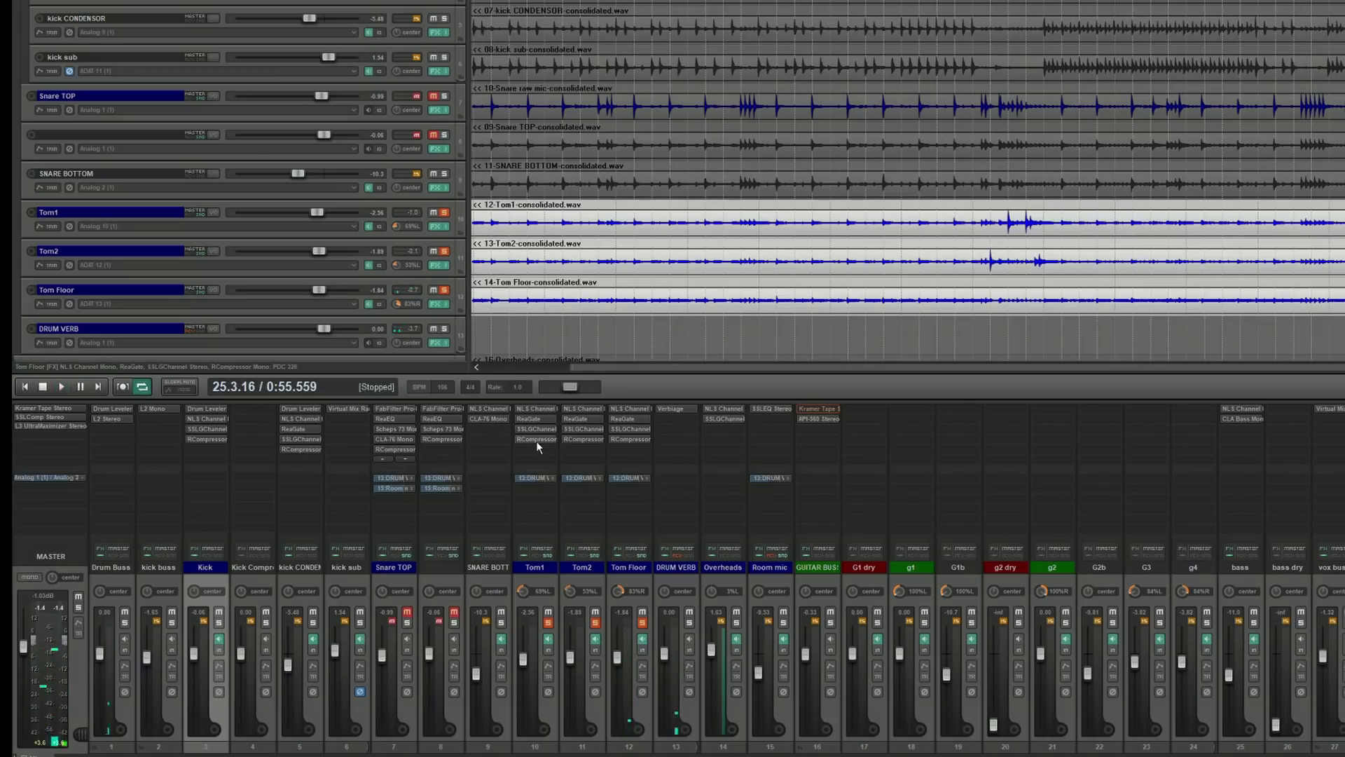
# - Examine the Renaissance Compressor on Tom1 and the Verbiage reverb on the DRUM VERB track
pyautogui.click(536, 439)
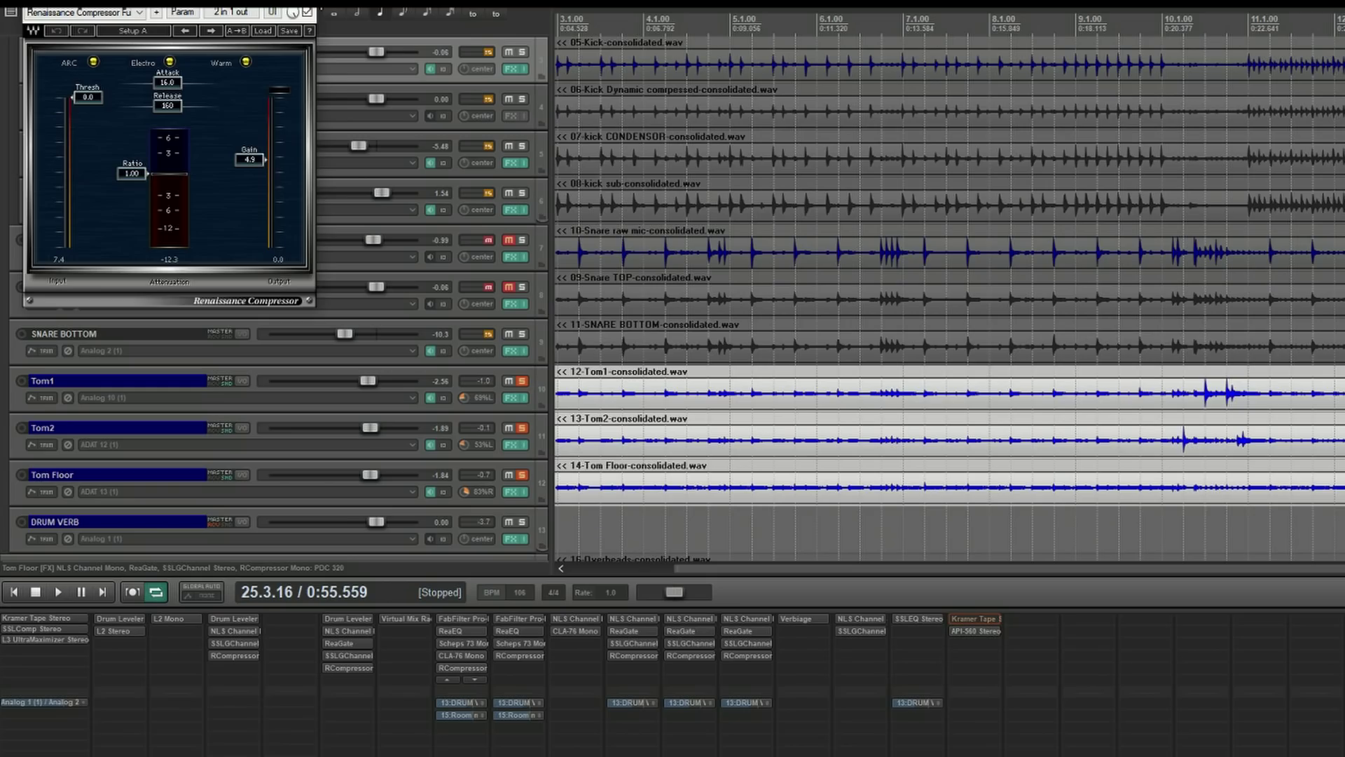
pyautogui.press('Escape')
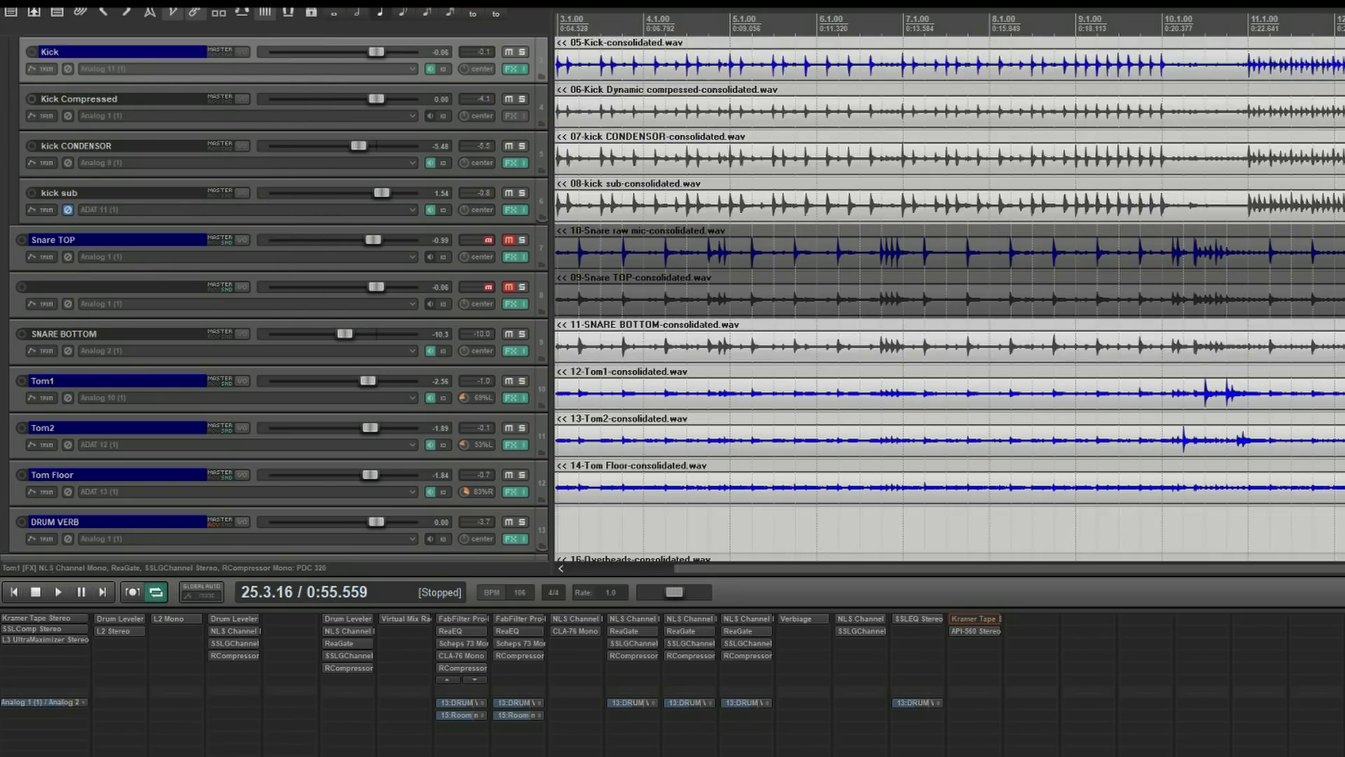
pyautogui.click(795, 620)
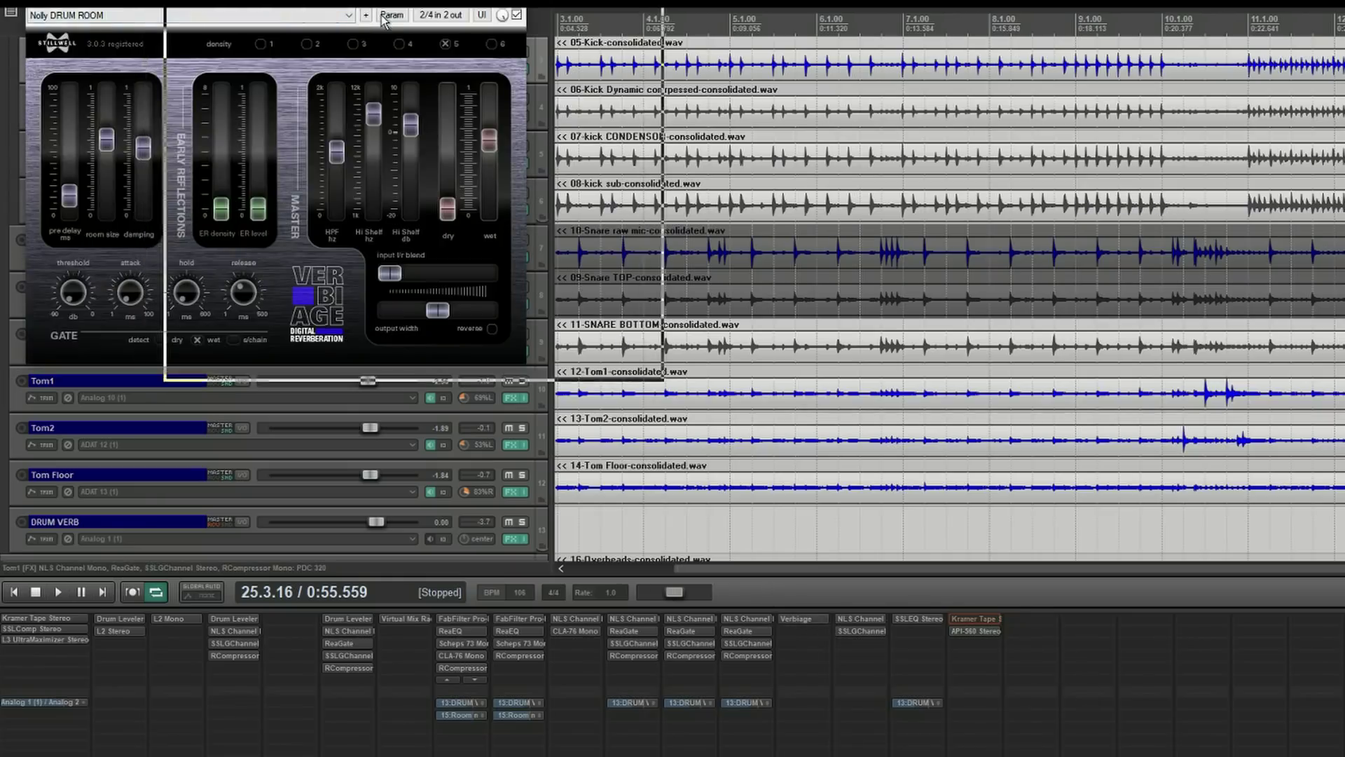
pyautogui.moveTo(217, 10); pyautogui.dragTo(354, 28)
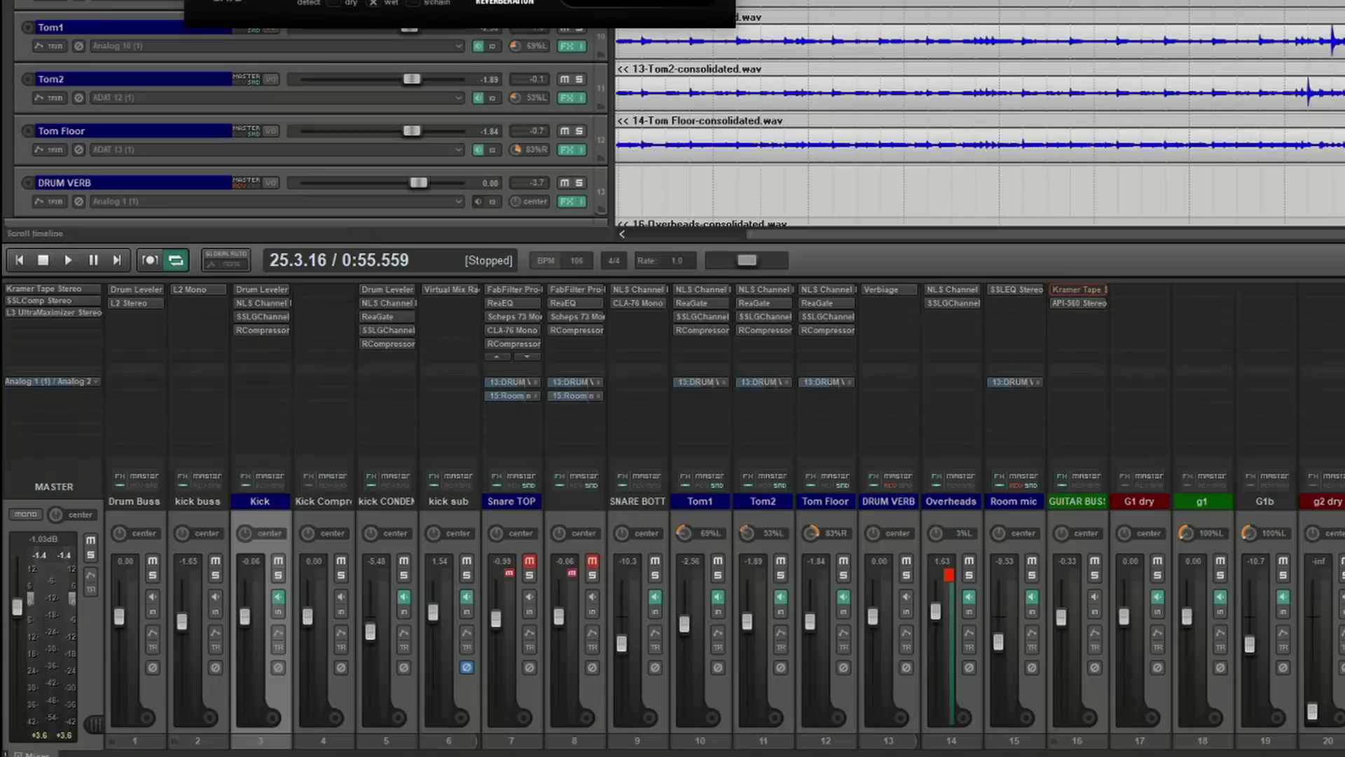
pyautogui.press('Escape')
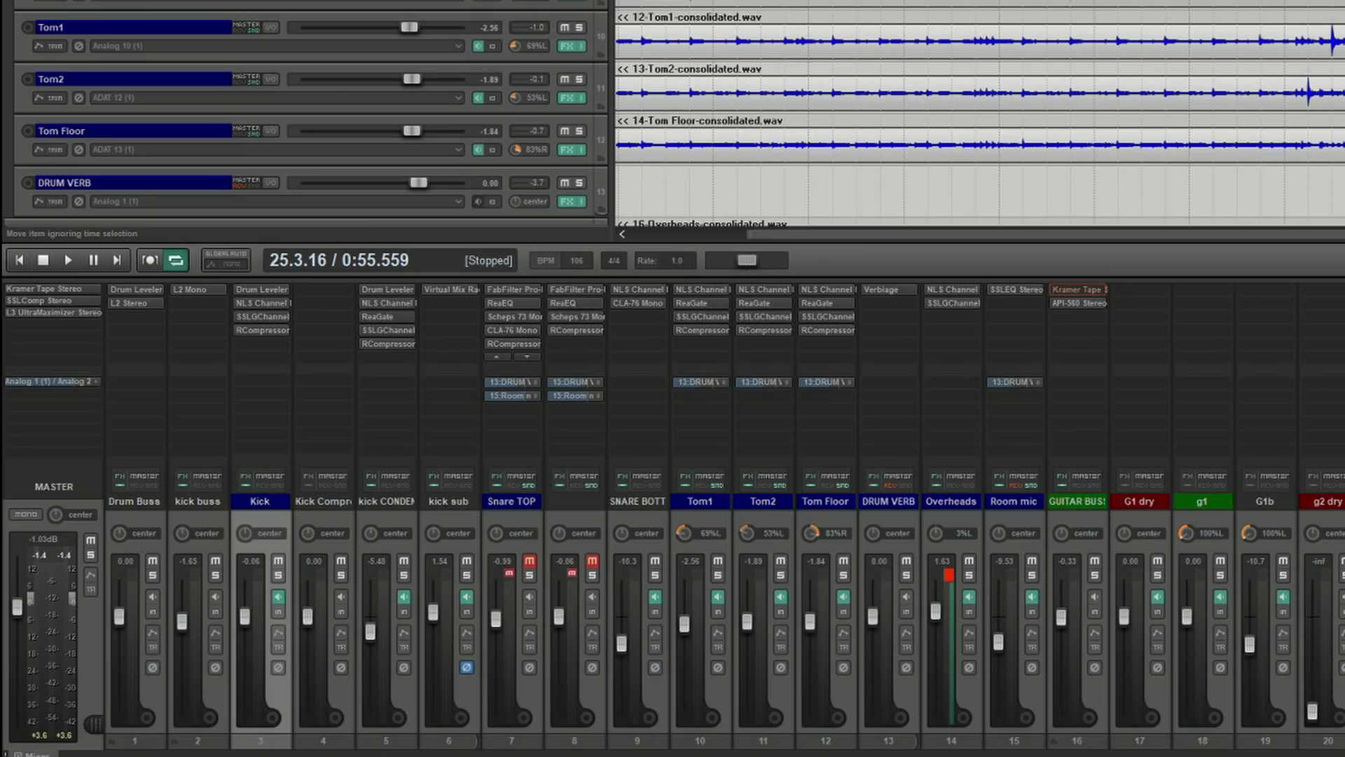
# - Examine the NLS Channel and SSLGChannel plugins on the Overheads track, listening to the track with the channel strip open
pyautogui.click(962, 289)
pyautogui.click(967, 303)
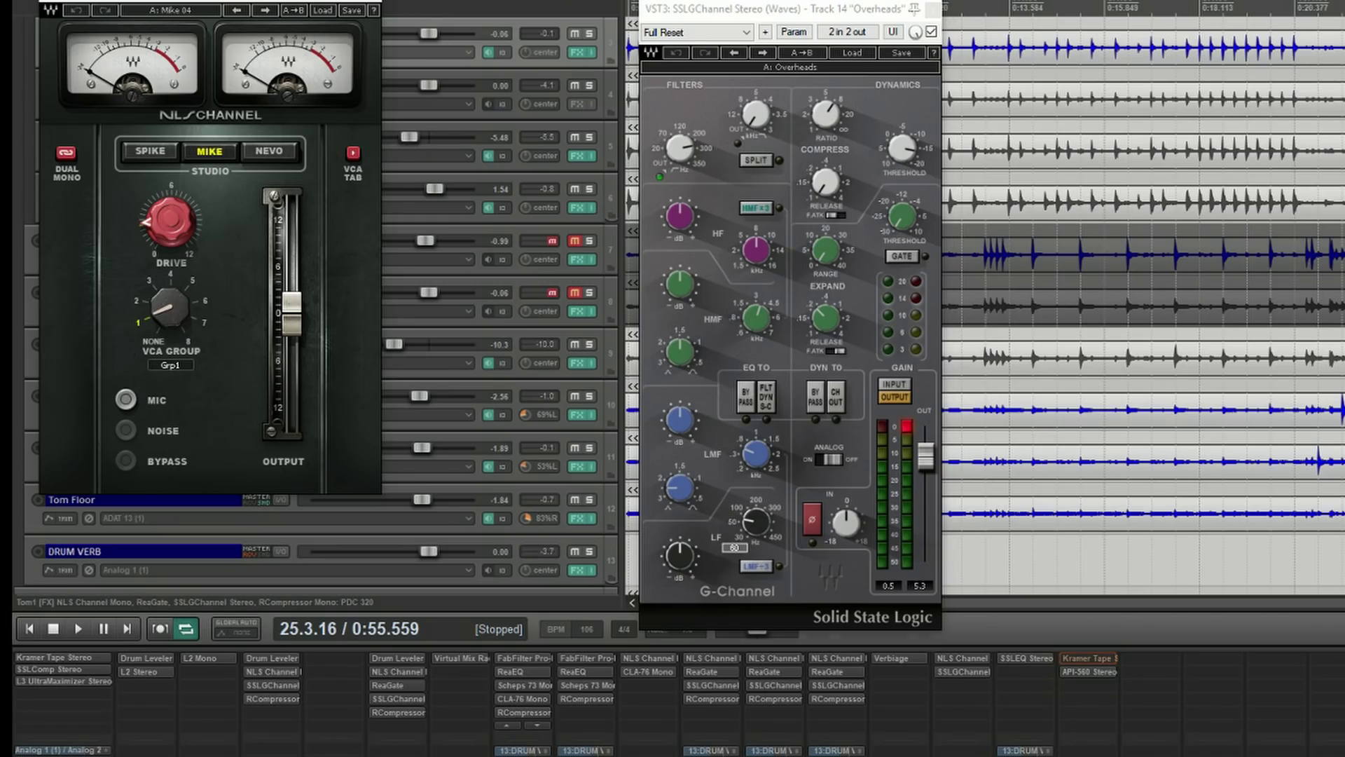
pyautogui.click(373, 1)
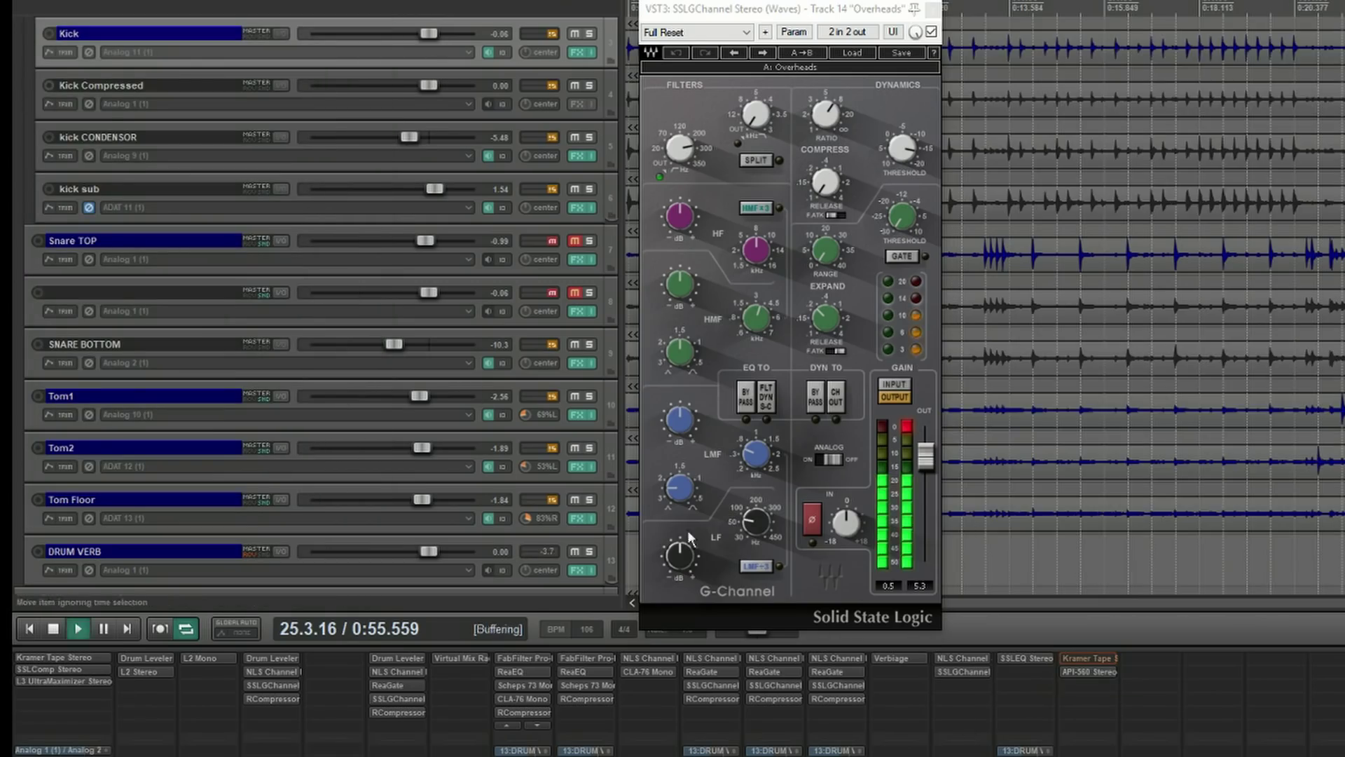
pyautogui.press('space')
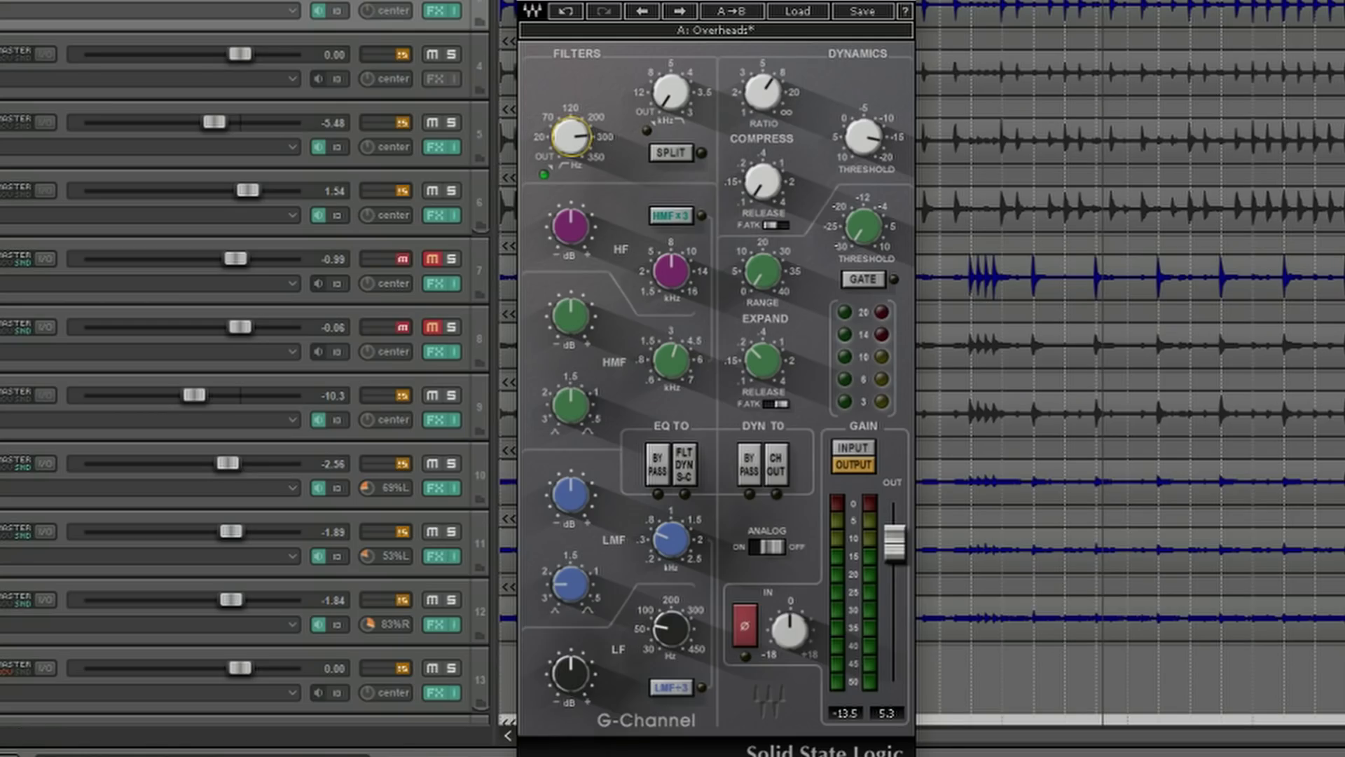
pyautogui.press('Escape')
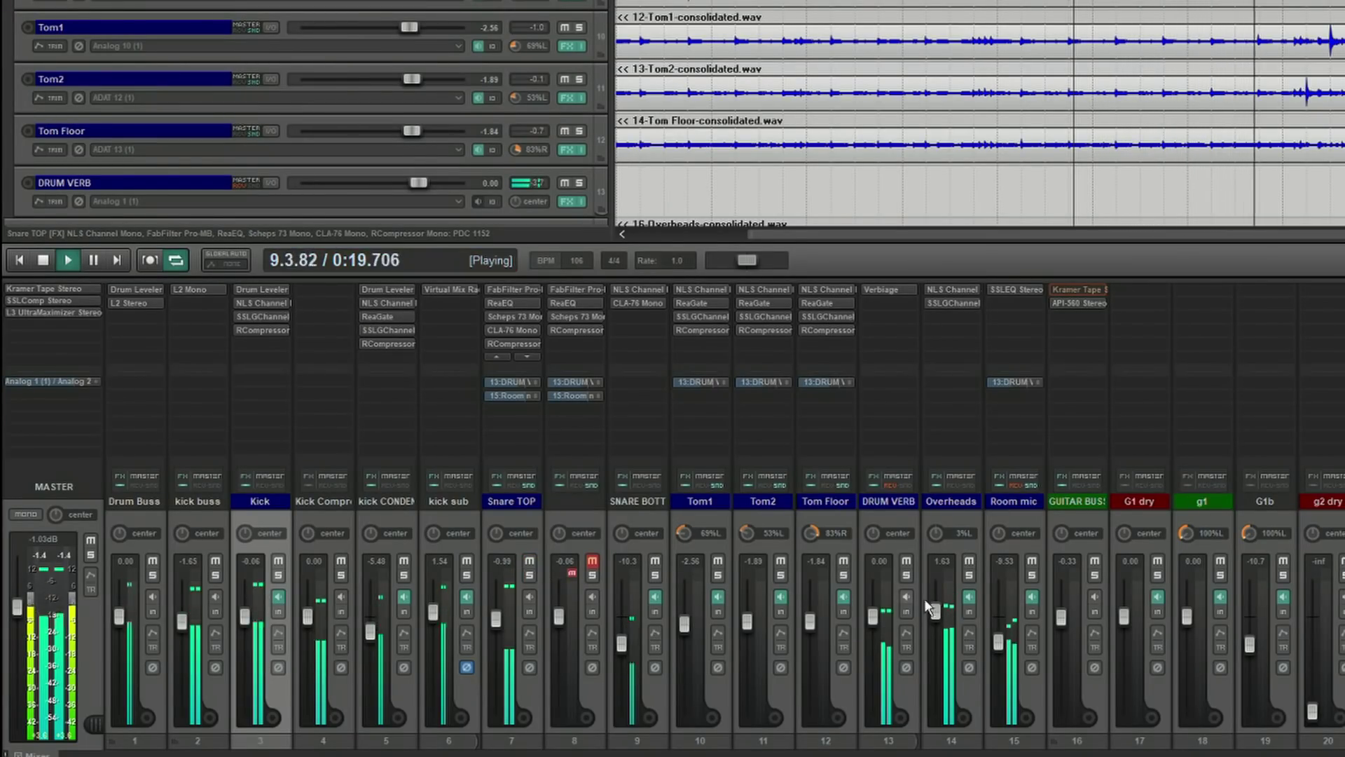
# - Solo the Room mic track and toggle its SSLEQ off and on during playback to hear the effect
pyautogui.click(1033, 574)
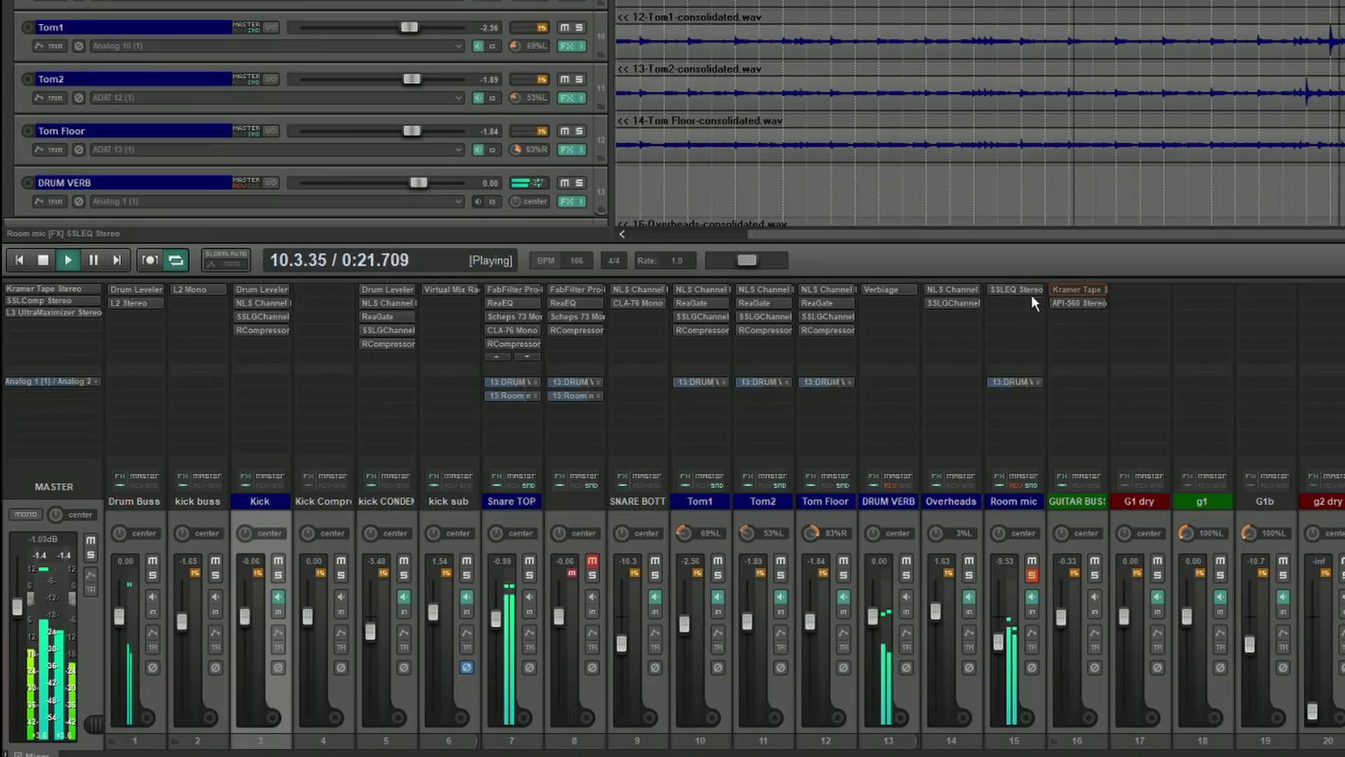
pyautogui.press('space')
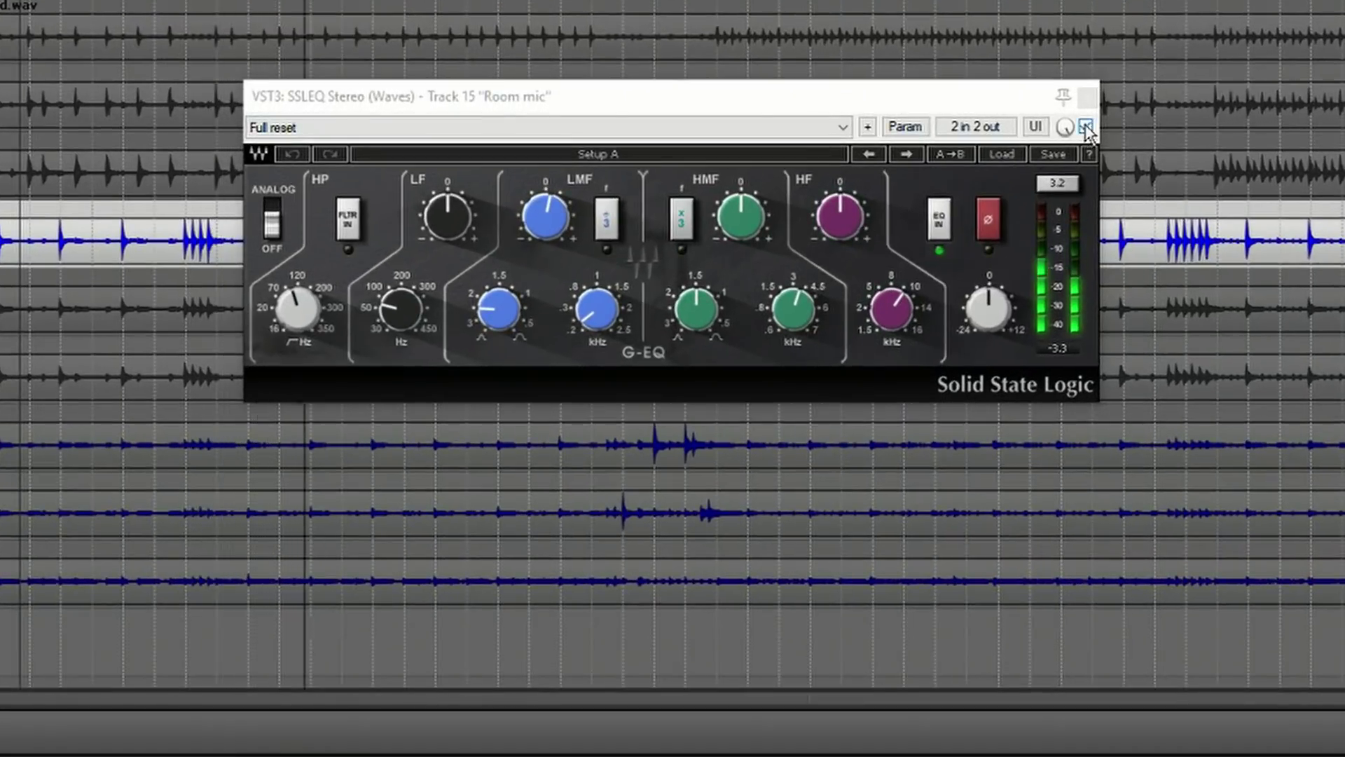
pyautogui.click(1085, 127)
pyautogui.click(1086, 127)
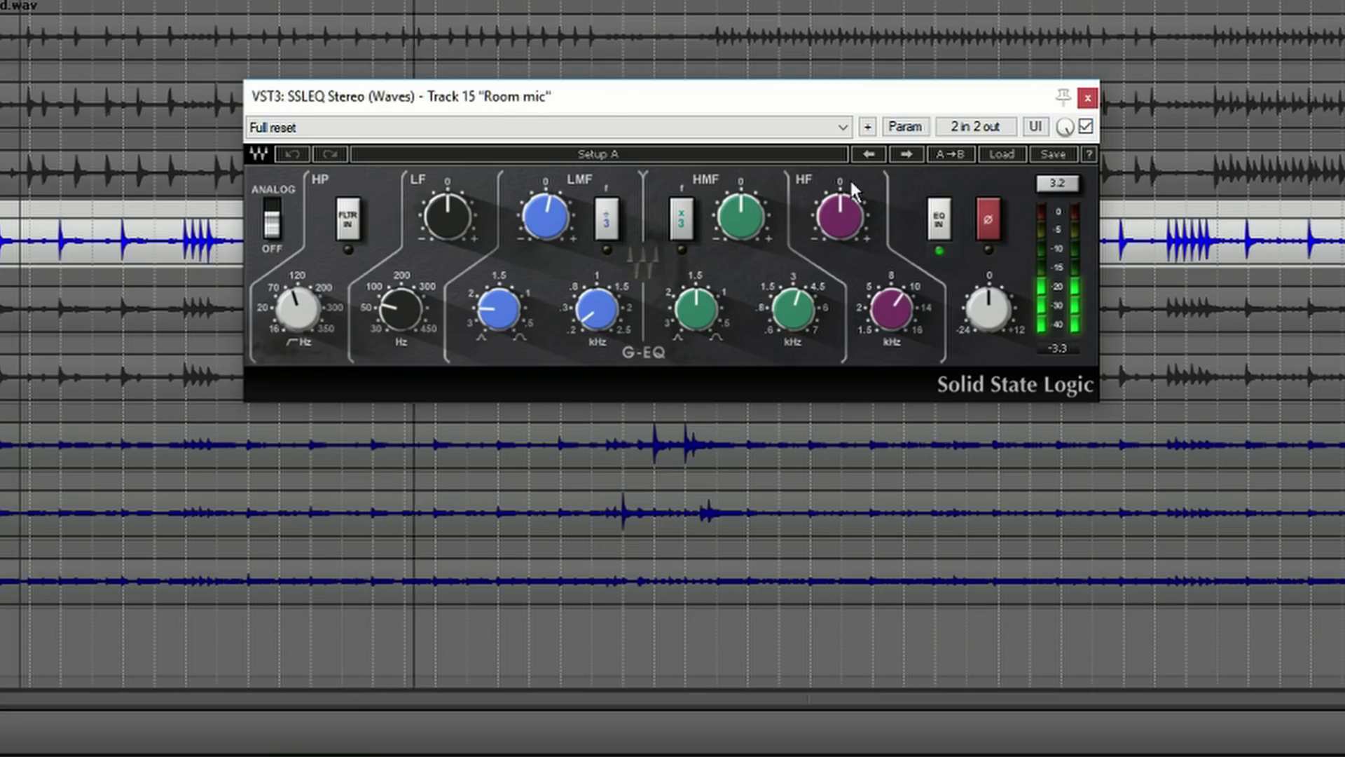
# - Lower the HF gain slightly in the Room mic's SSLEQ, close it, and check the track's send to DRUM VERB
pyautogui.moveTo(840, 216)
pyautogui.mouseDown()
pyautogui.moveTo(840, 280)
pyautogui.moveTo(841, 228)
pyautogui.mouseUp()
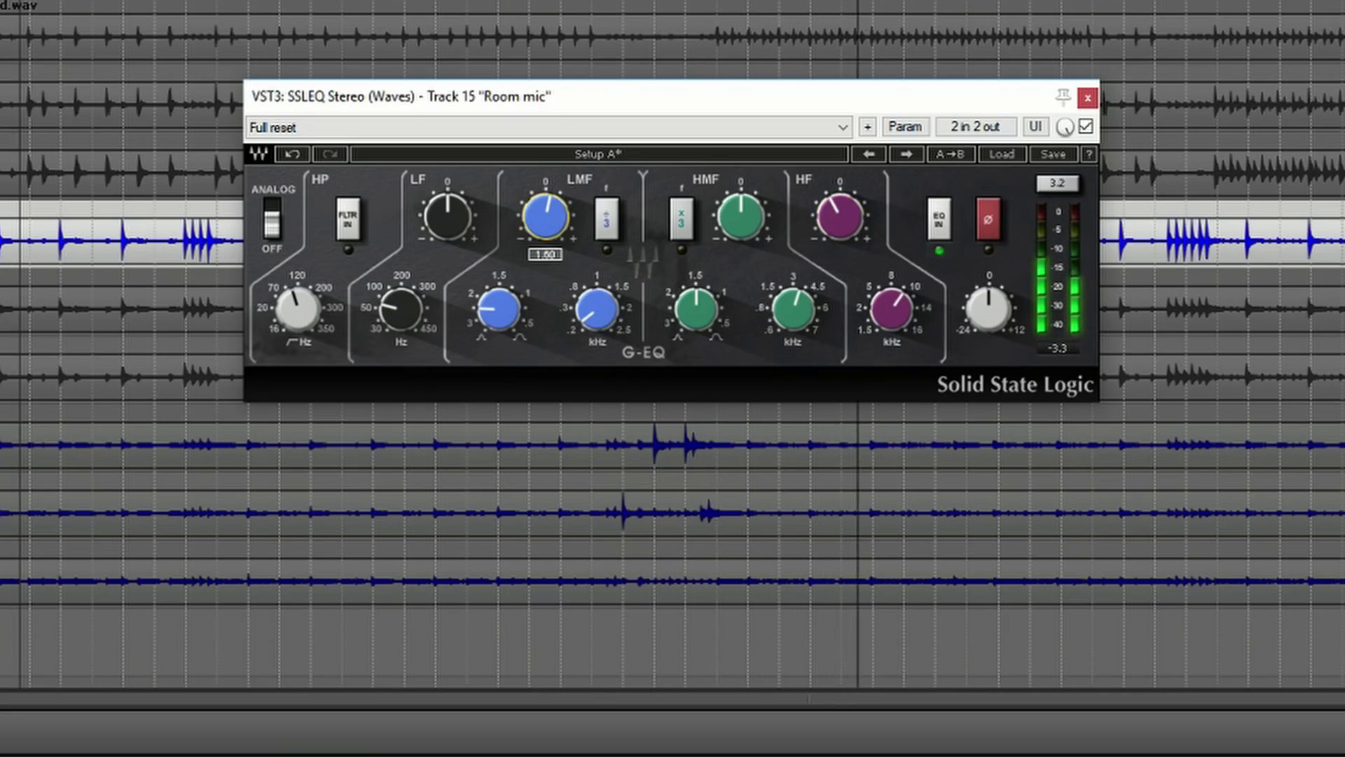
pyautogui.click(612, 308)
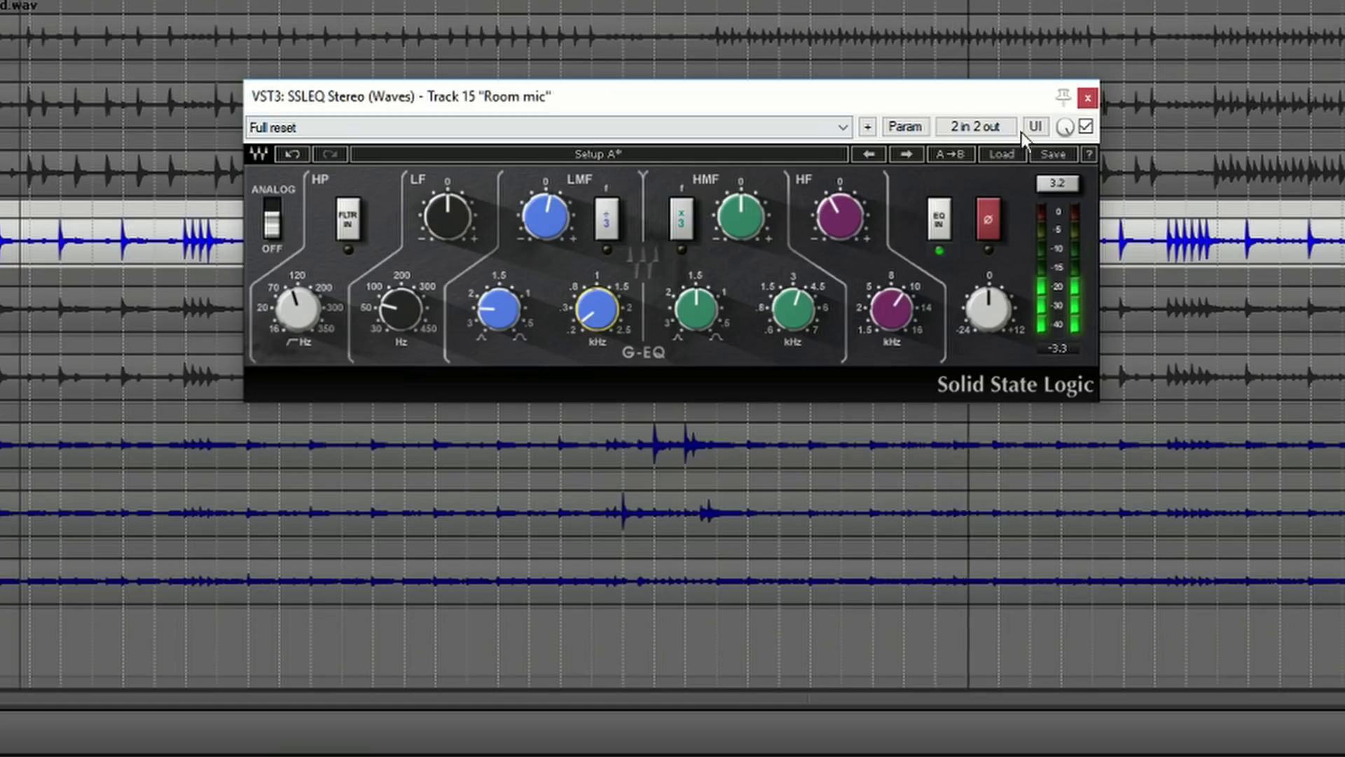
pyautogui.click(1087, 98)
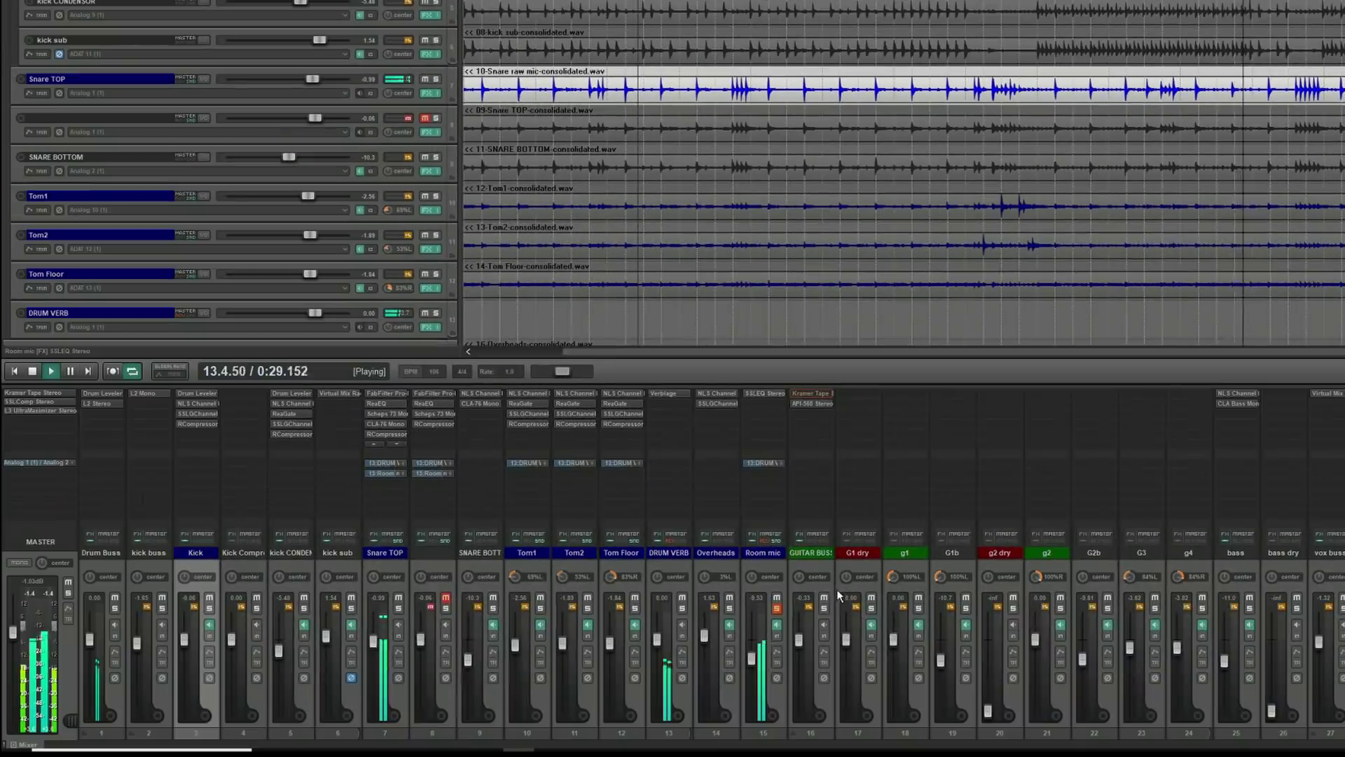
pyautogui.click(771, 462)
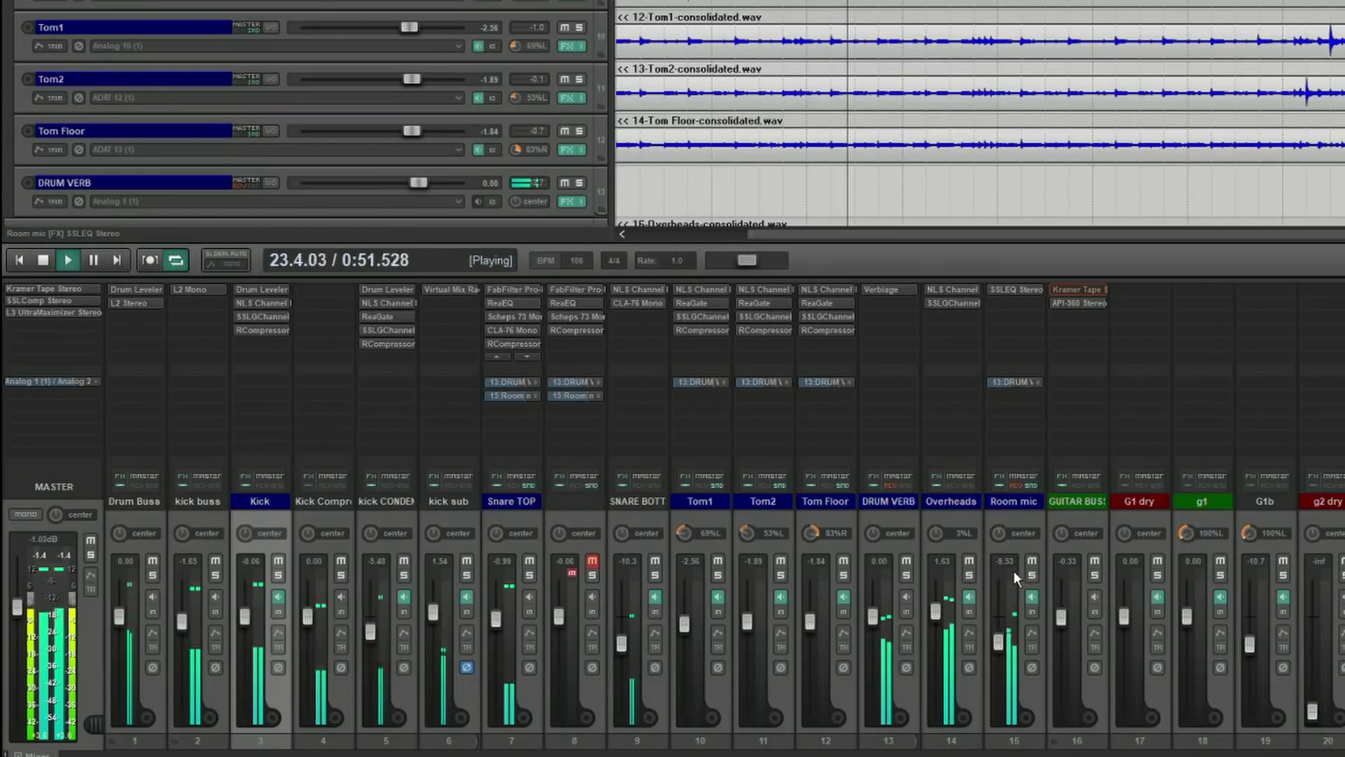
# - Play the full drum mix and lower the Overheads volume to 0.72 dB
pyautogui.moveTo(997, 560)
pyautogui.press('space')
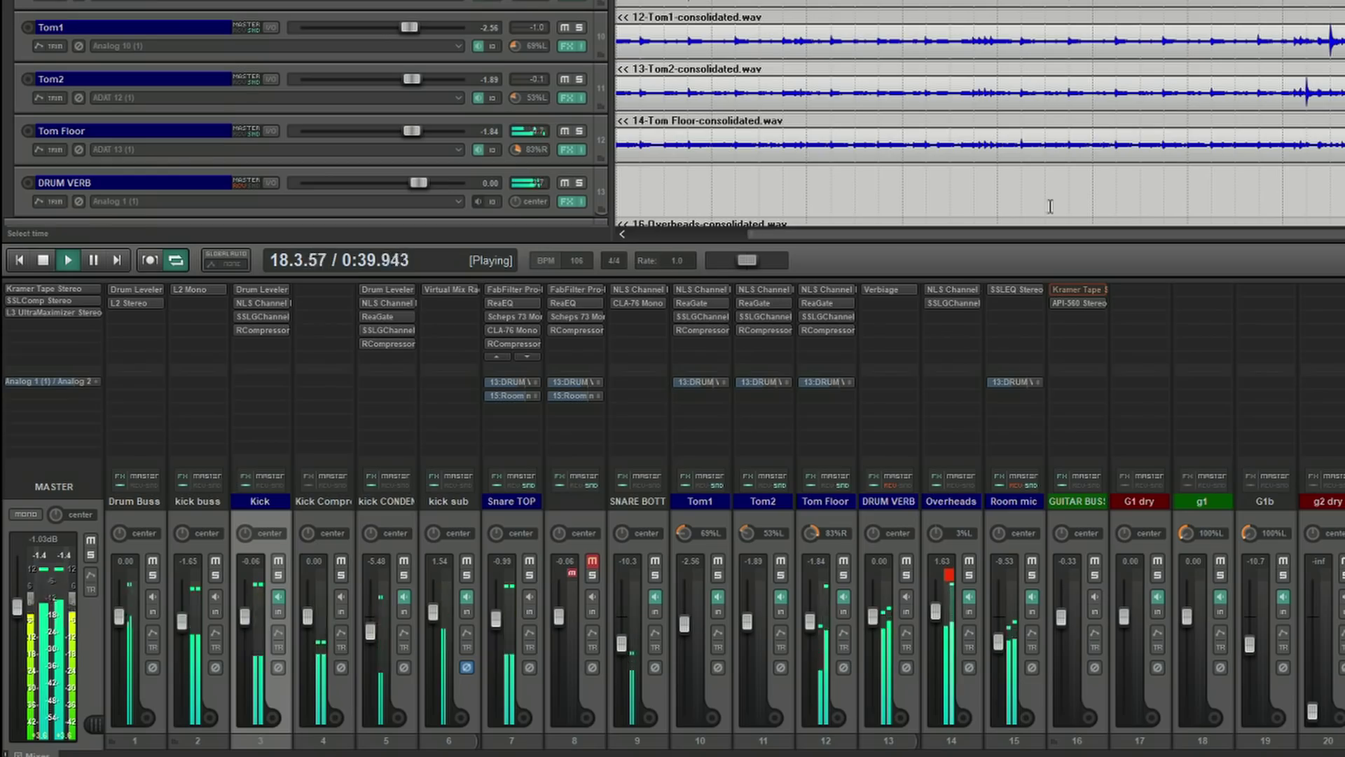
pyautogui.scroll(-2, 952, 585)
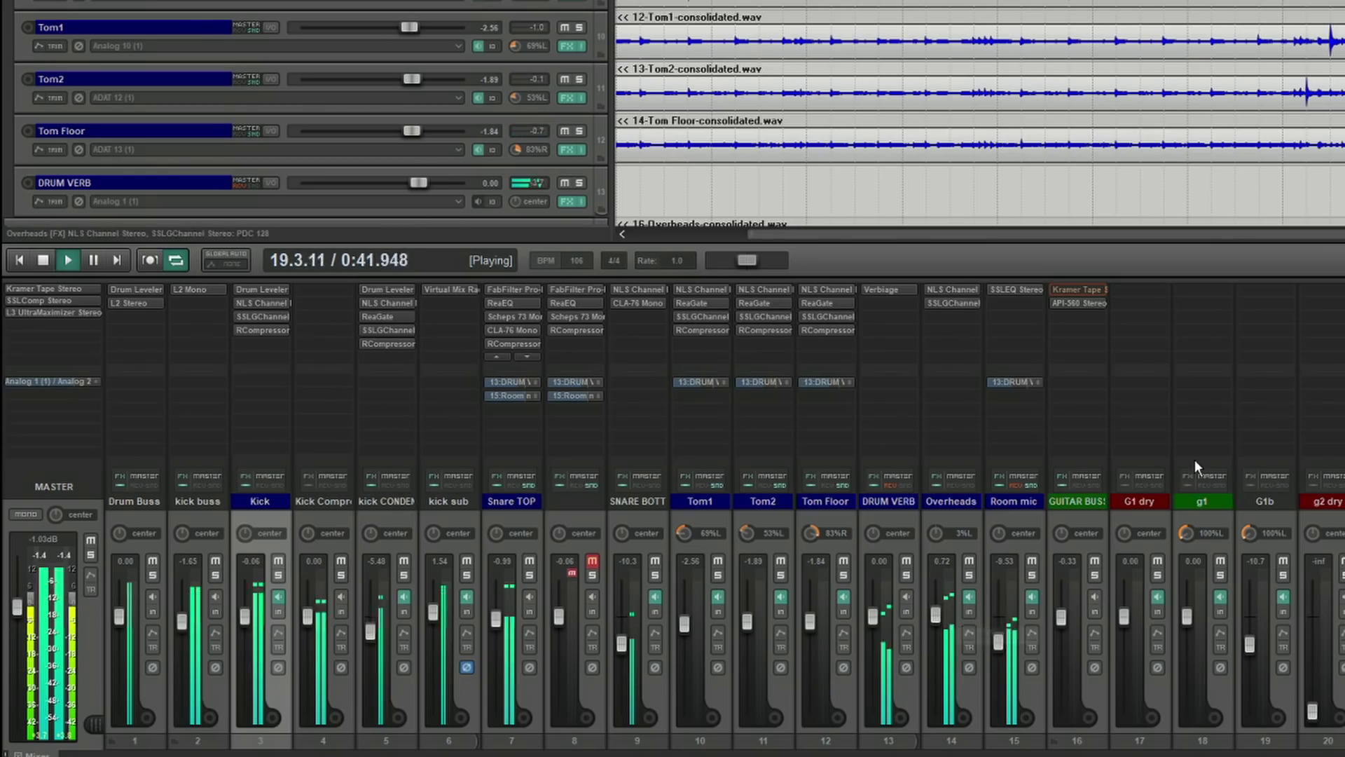
pyautogui.press('space')
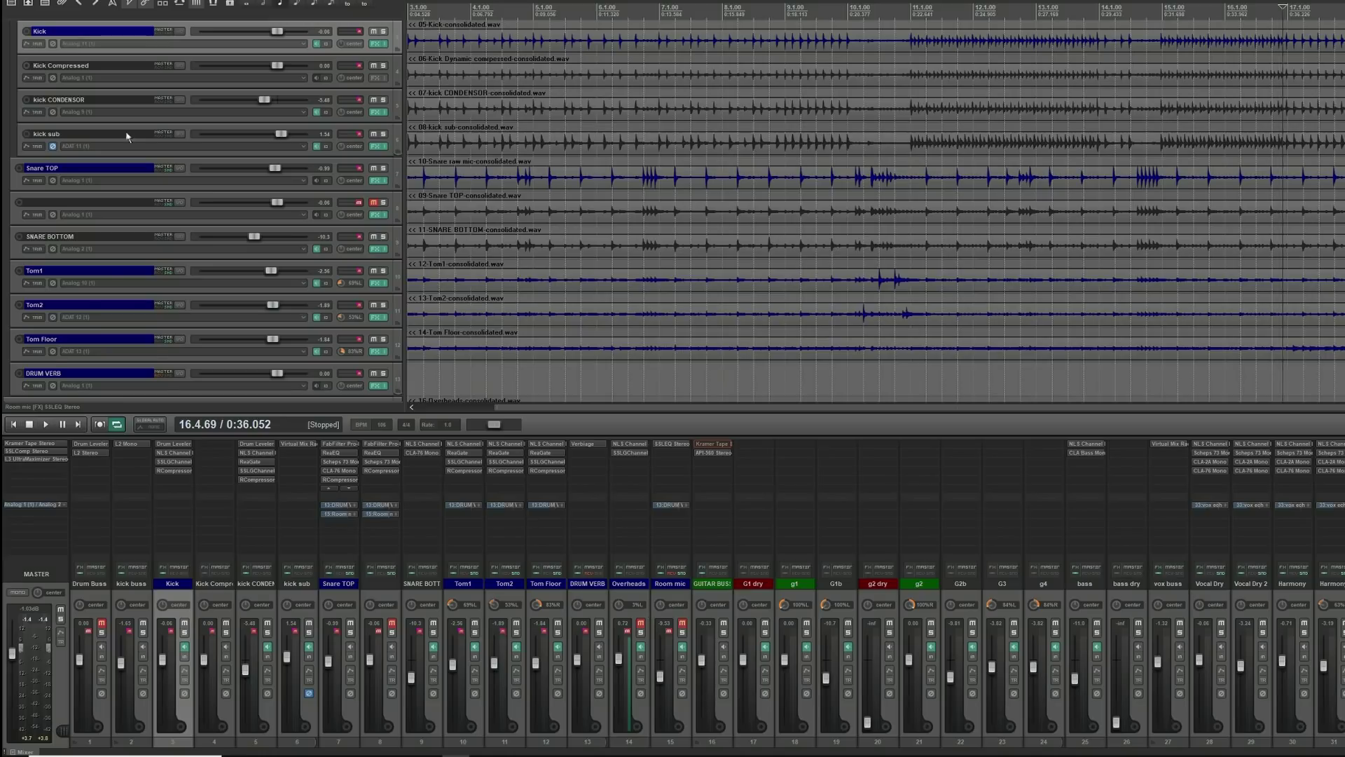
# - Reduce the track heights so that the drum and guitar tracks fit in the track list together
pyautogui.scroll(-3, 127, 136)
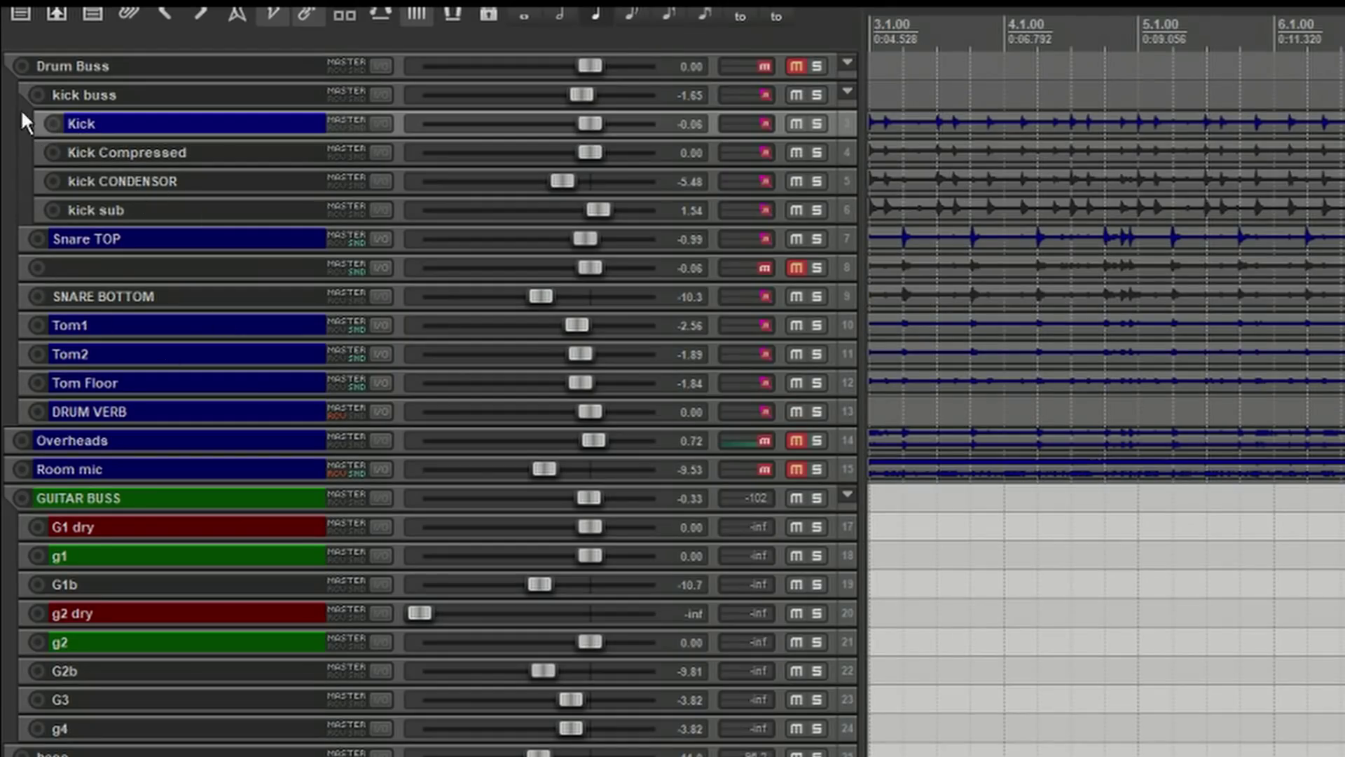
# - Unmute the Drum Buss, Overheads and Room mic tracks to hear the full drum mix
pyautogui.click(112, 99)
pyautogui.click(86, 435)
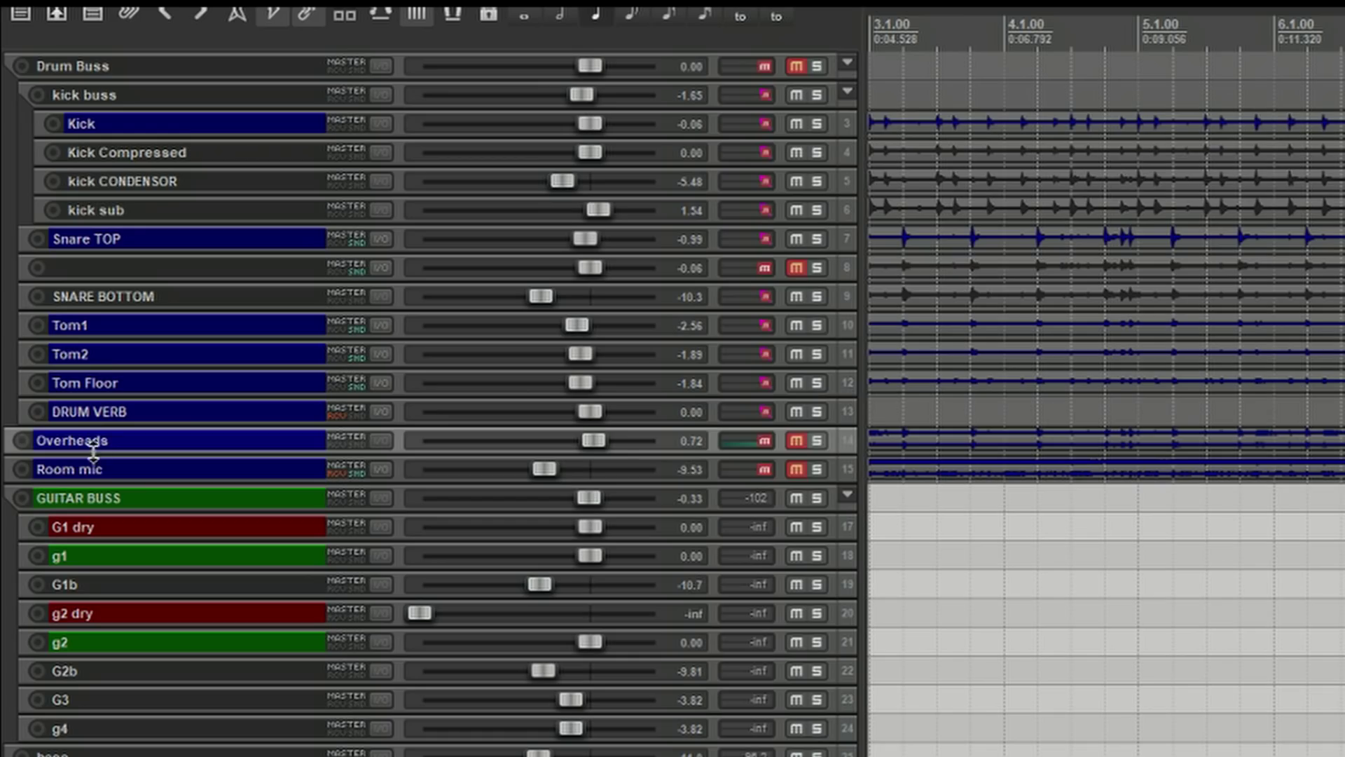
pyautogui.click(94, 462)
pyautogui.click(239, 71)
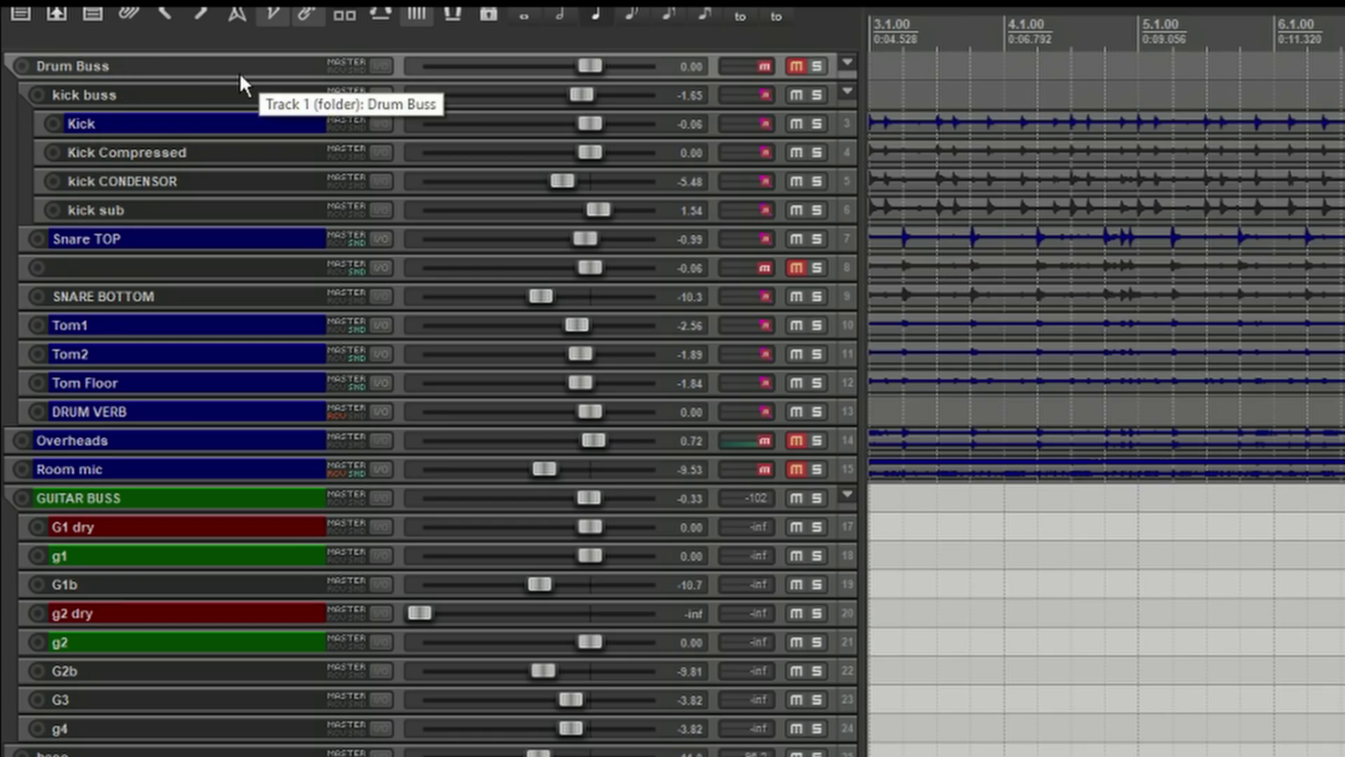
pyautogui.press('F5')
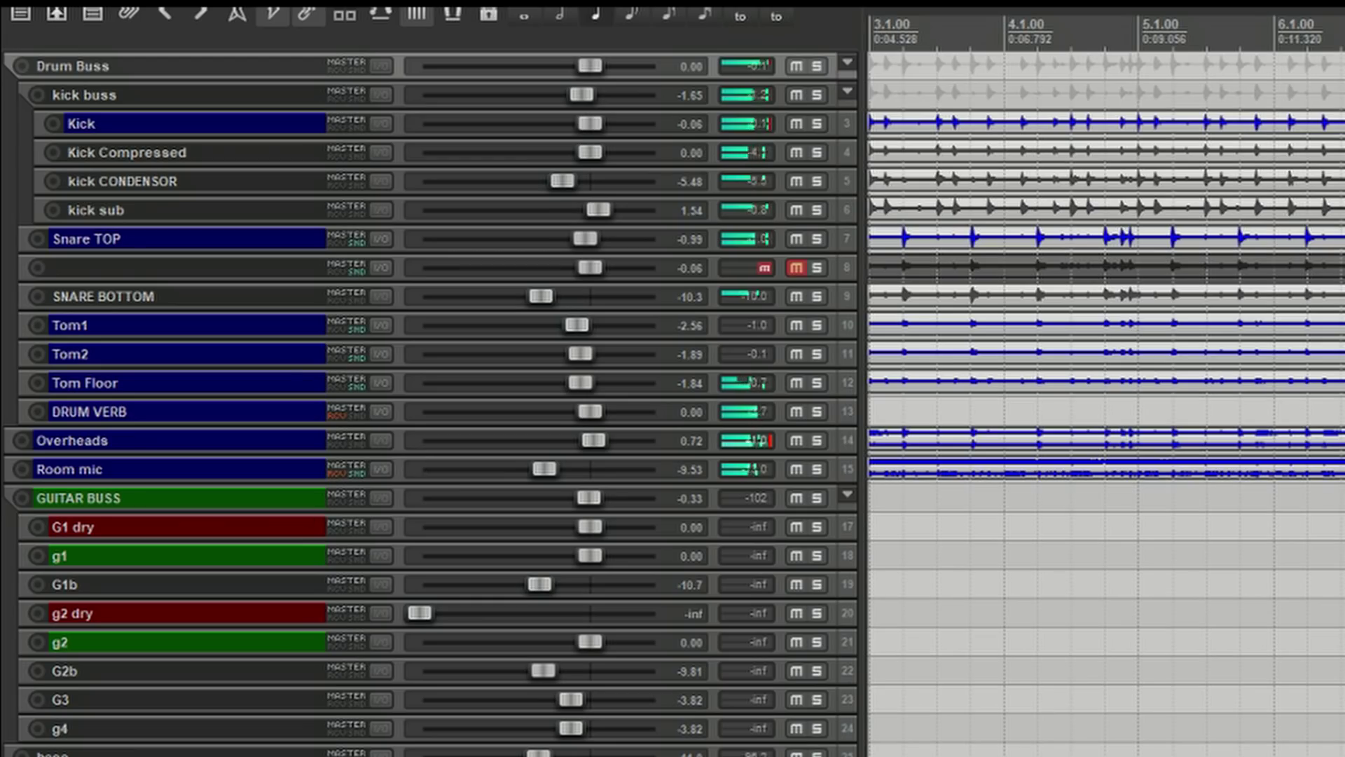
# - Listen to the full drum mix, briefly toggle solo on the kick buss, and stop playback
pyautogui.click(816, 65)
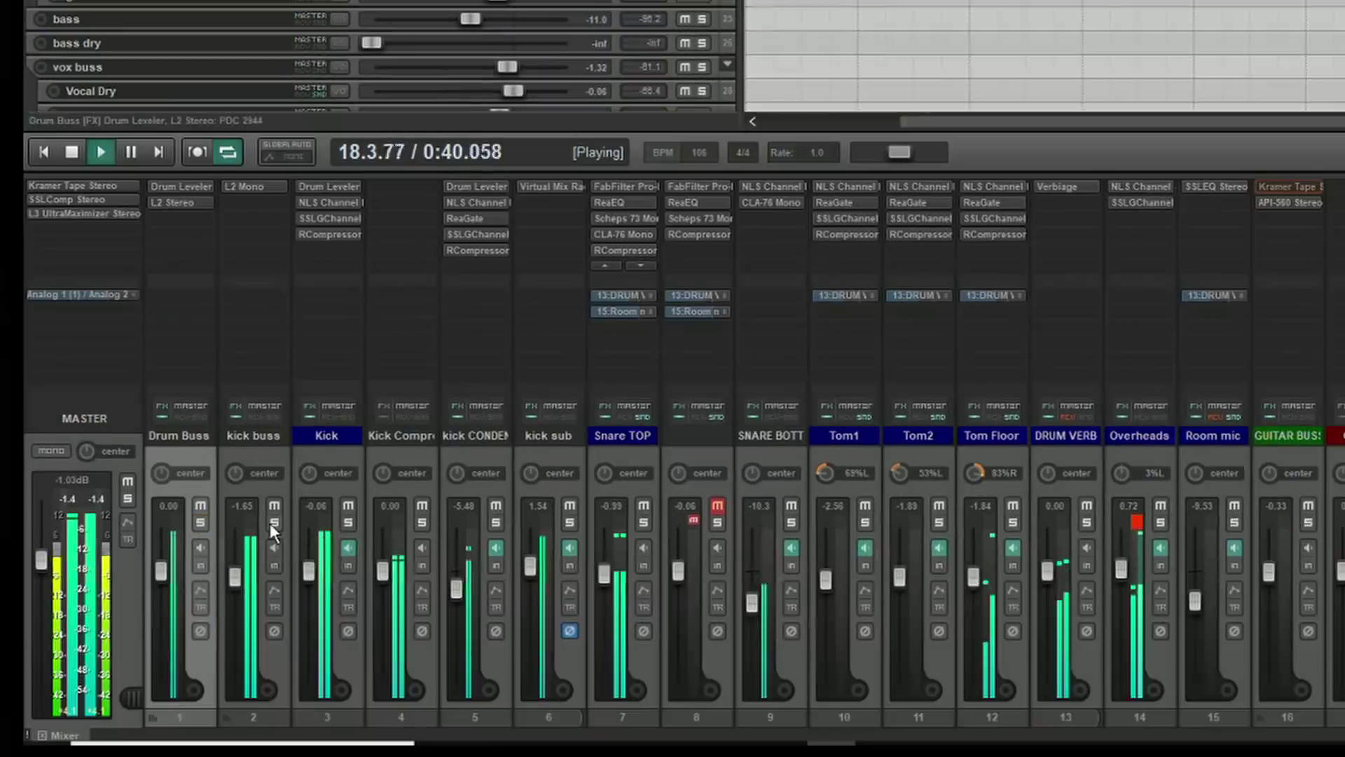
pyautogui.click(274, 523)
pyautogui.click(275, 523)
pyautogui.press('space')
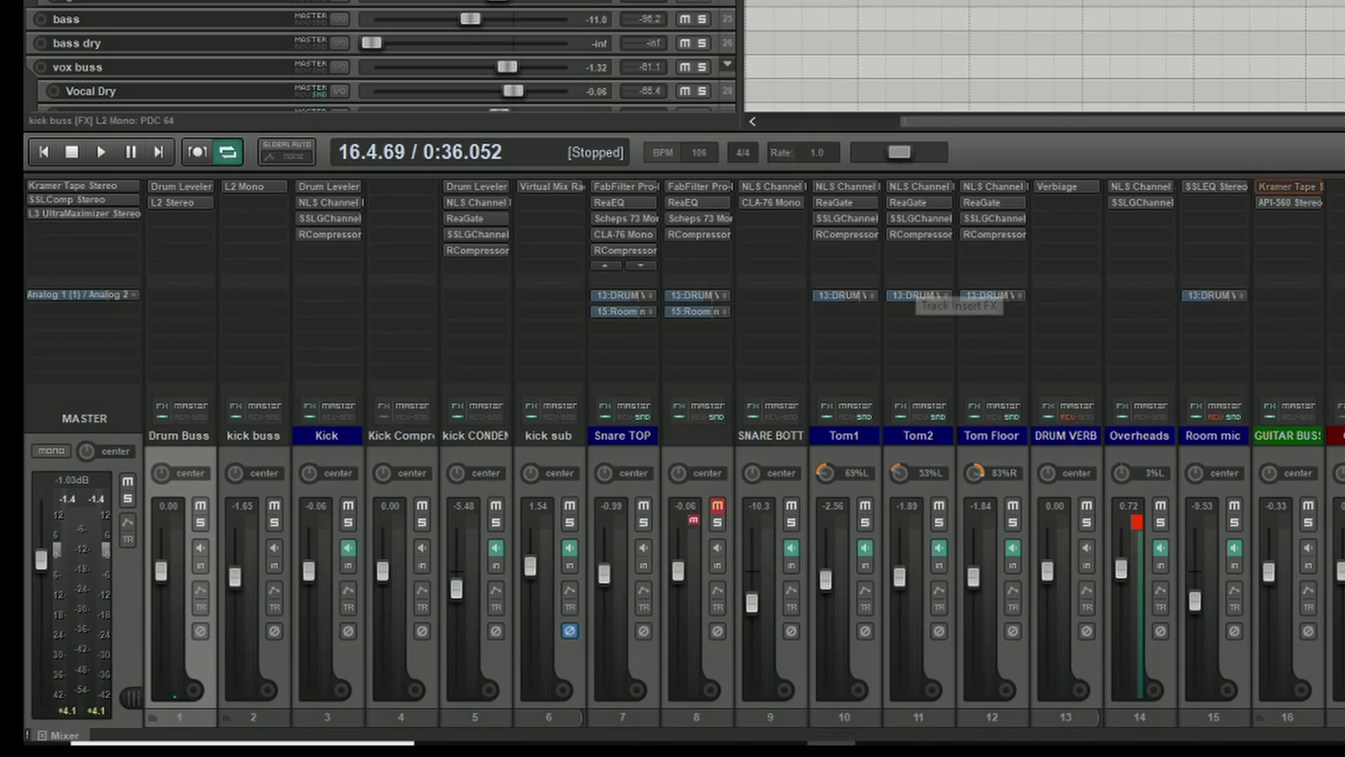
# - Select the GUITAR BUSS track, examine its API-560 Stereo equalizer settings, and close the plugin
pyautogui.click(1288, 435)
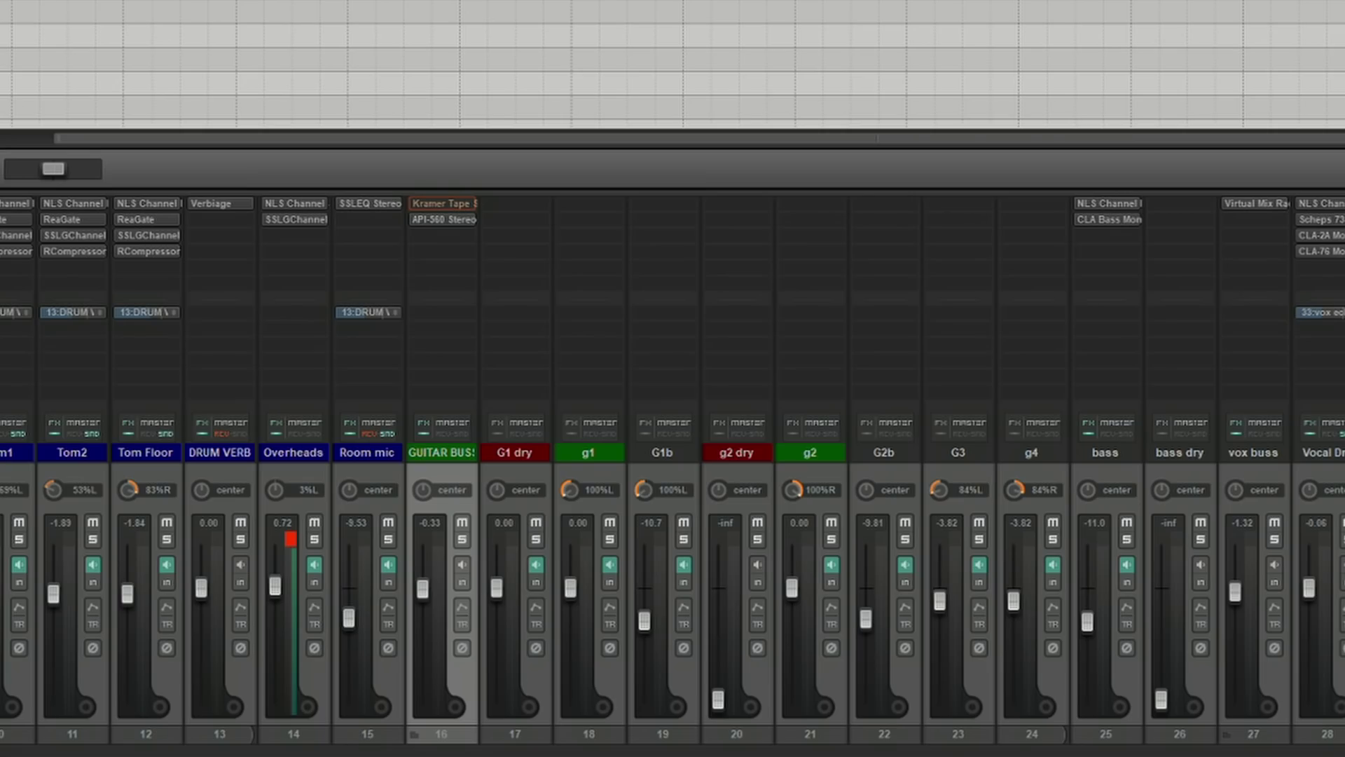
pyautogui.click(447, 222)
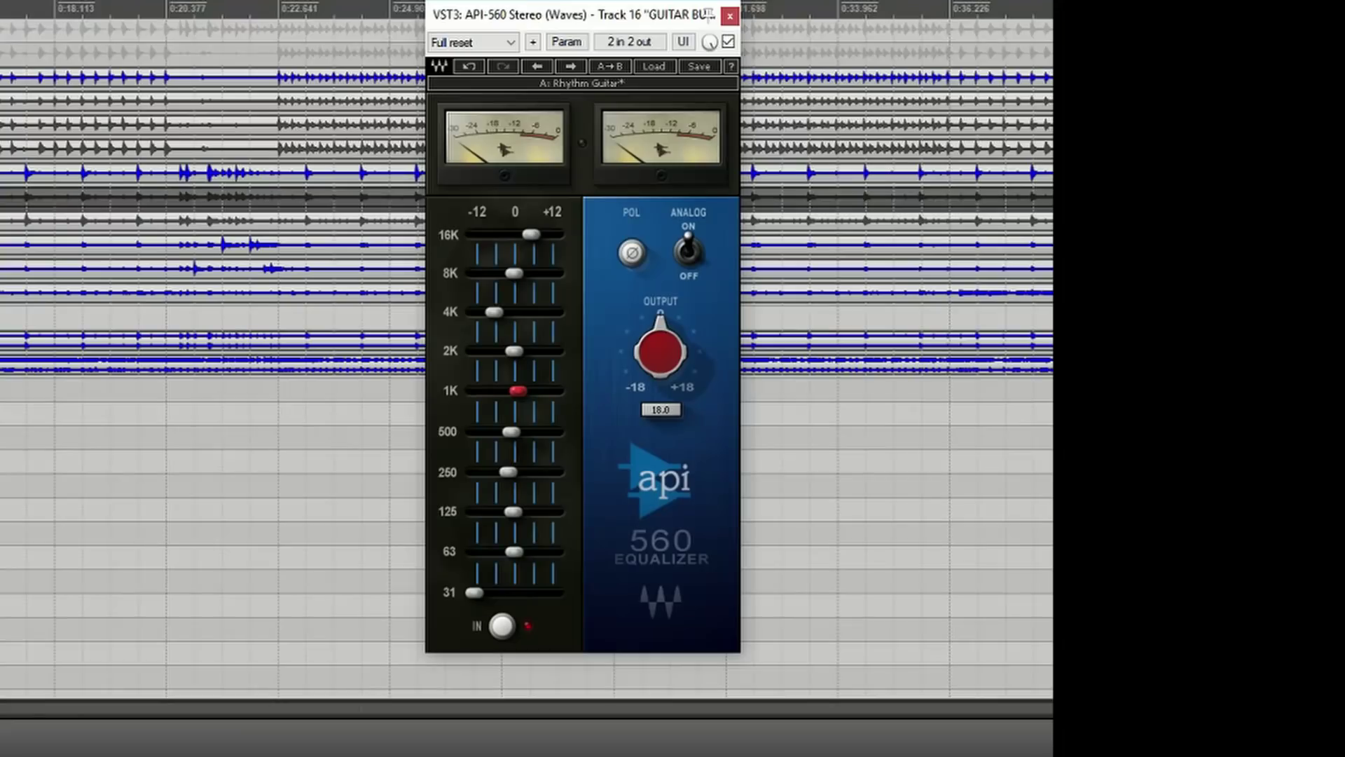
pyautogui.click(729, 16)
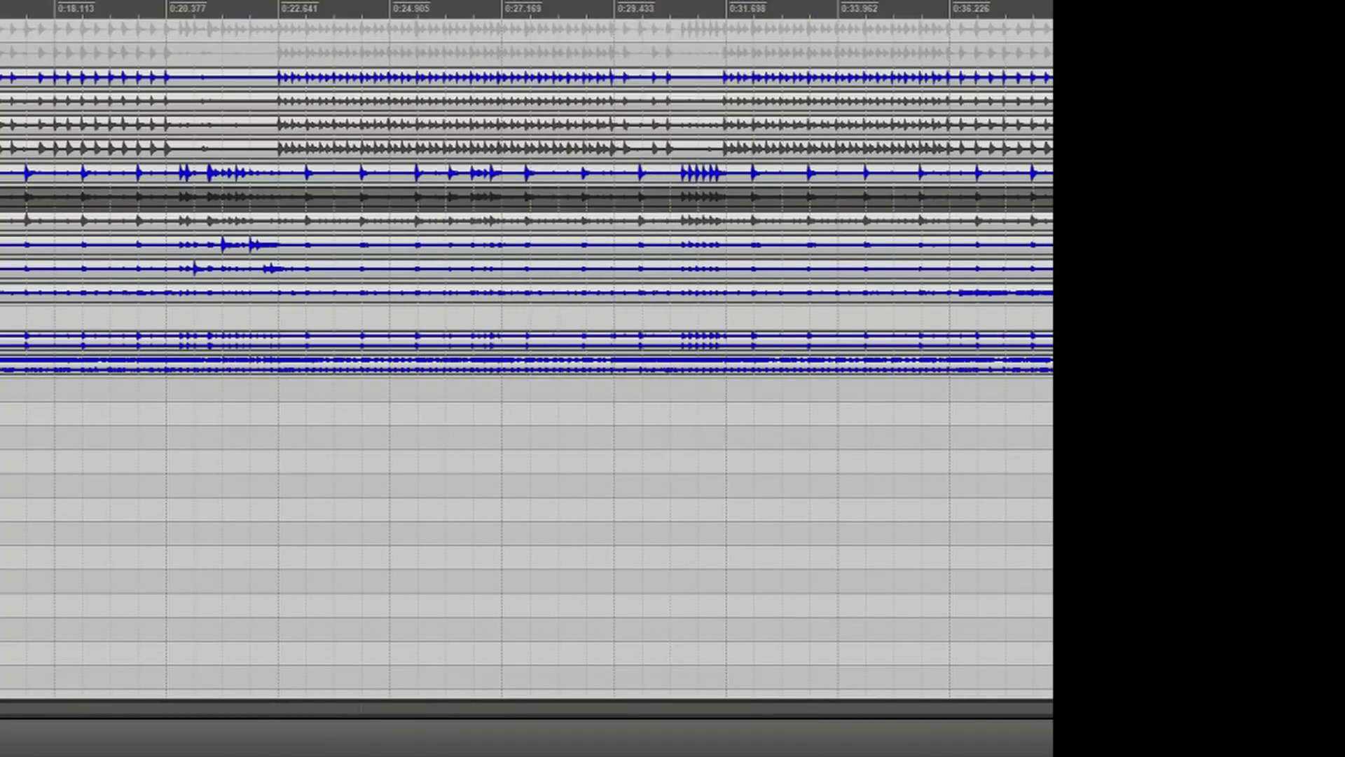